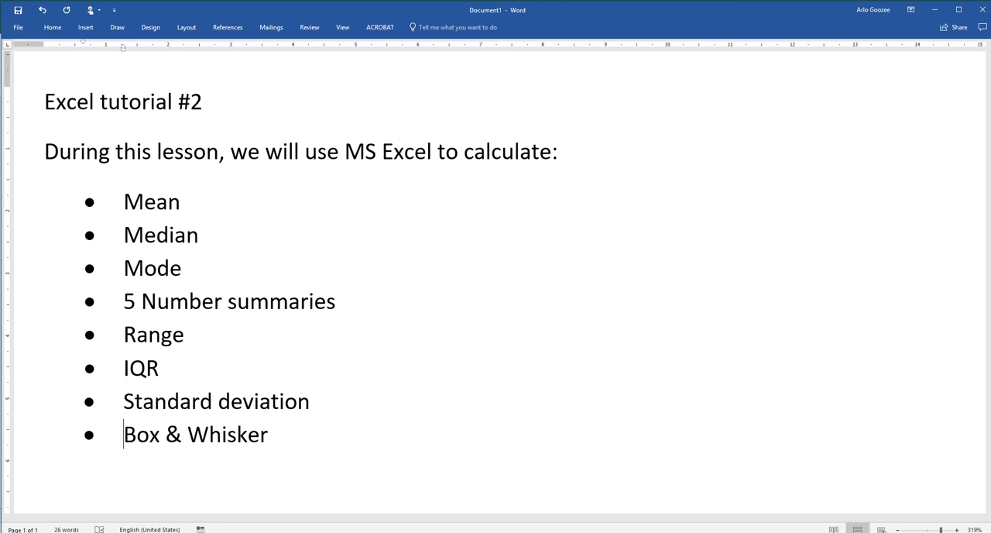
Switch to the Excel workbook and examine the male and female data tables, the scatter plot and the foot length summary headings
left_click(369, 532)
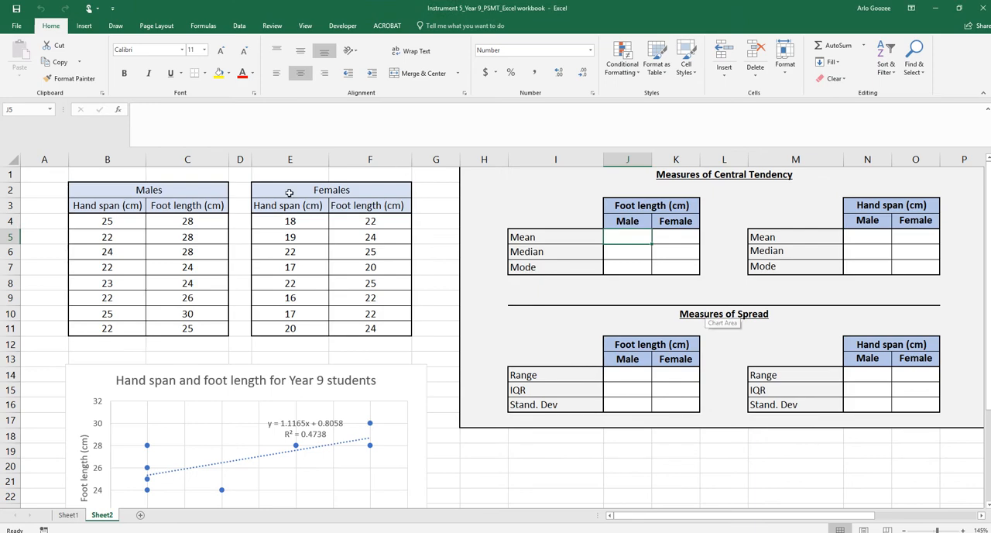
scroll(277, 313, "down", 2)
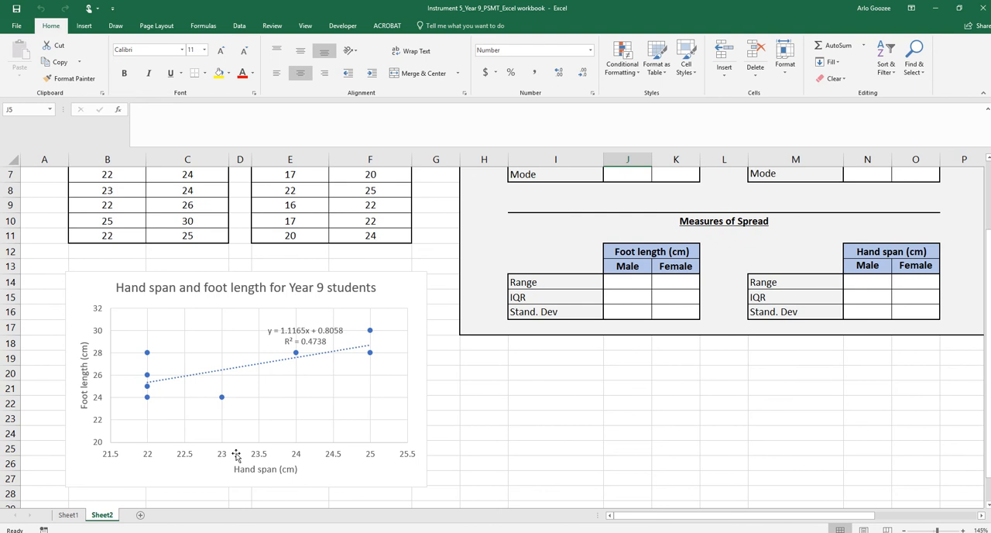
scroll(253, 373, "up", 2)
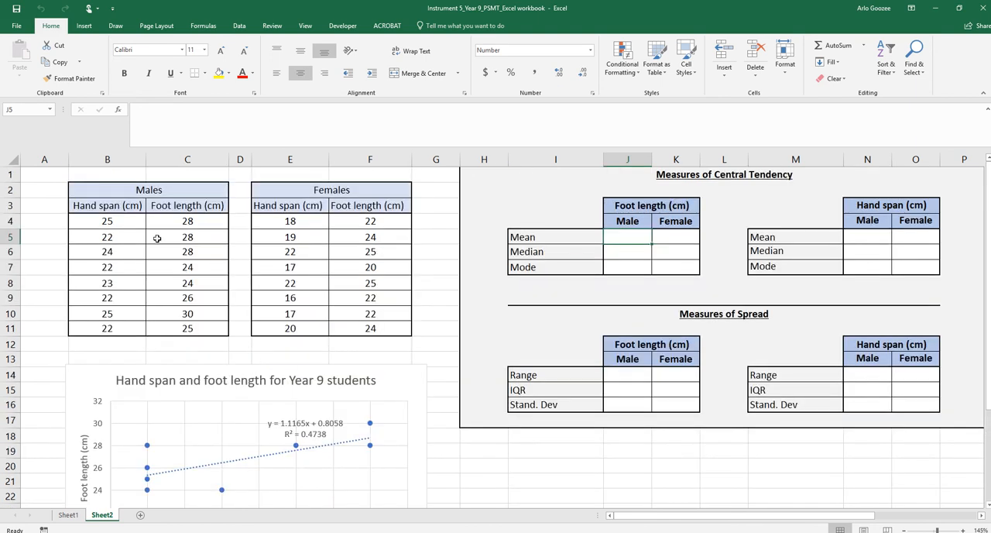
left_click_drag(102, 174, 195, 329)
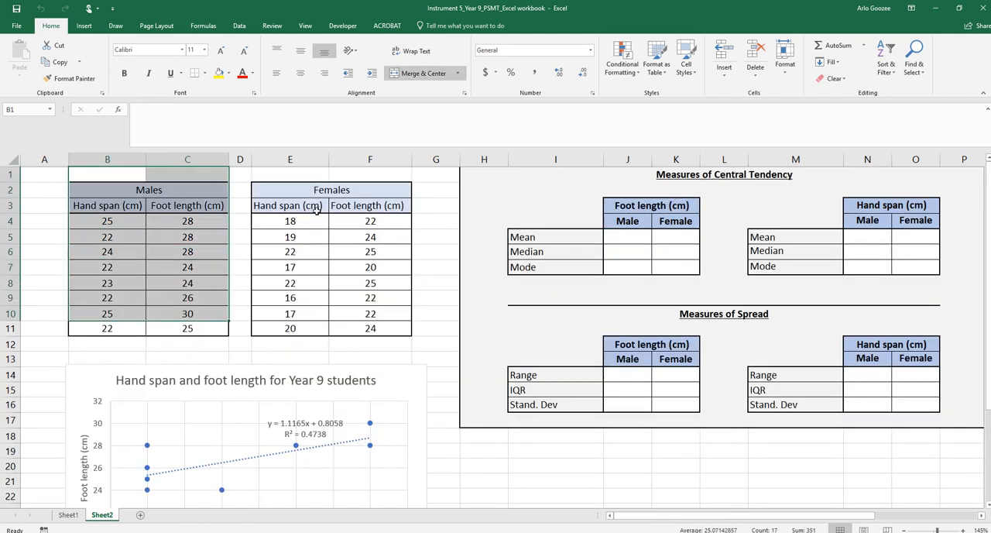
left_click_drag(321, 193, 354, 333)
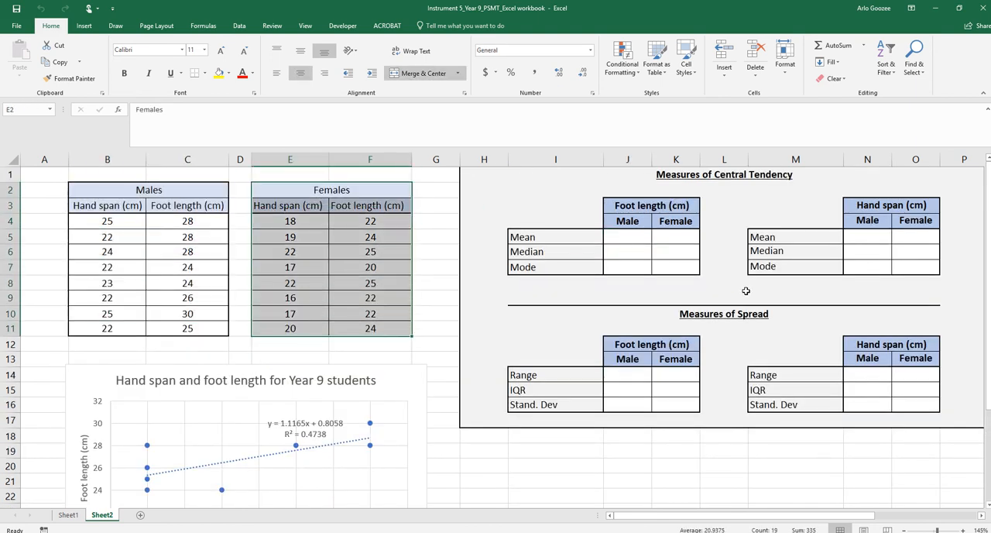
left_click(617, 232)
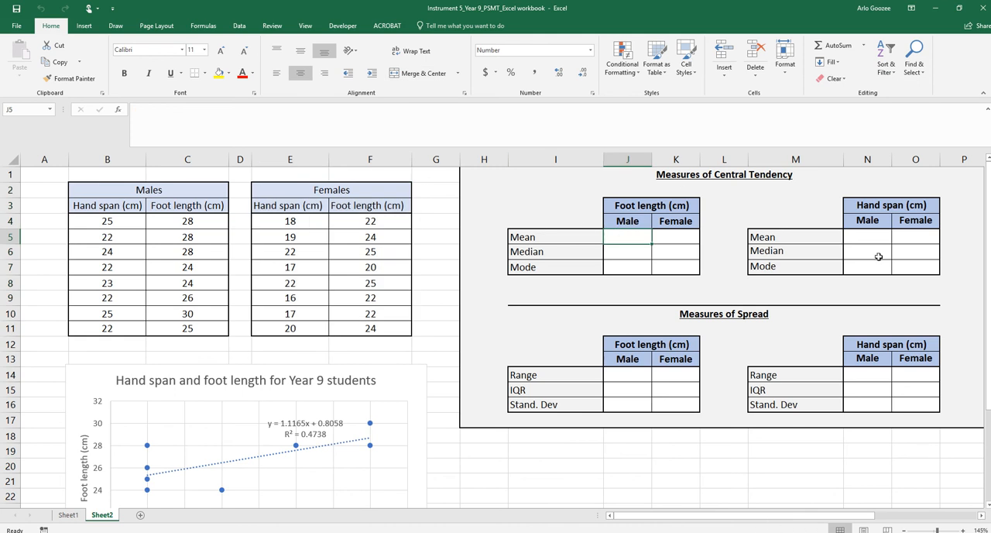
left_click(653, 216)
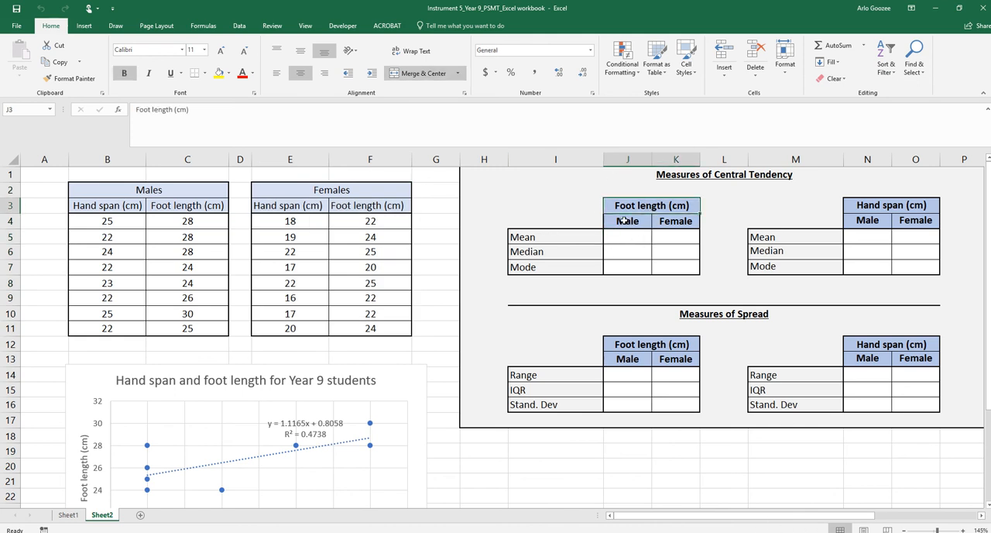
left_click(633, 223)
left_click(684, 224)
Calculate the mean male foot length in cell J5 with =AVERAGE(C4:C11)
left_click(621, 235)
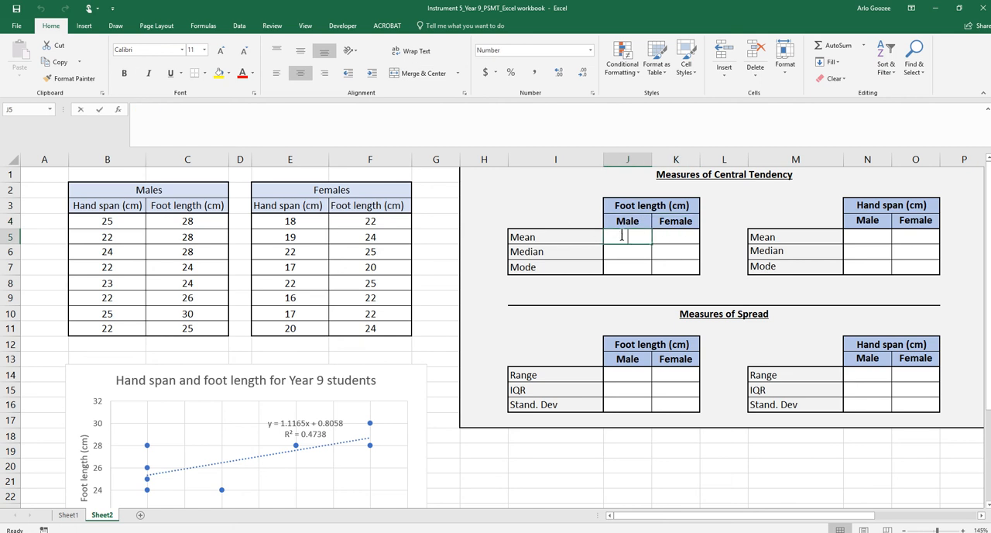
type("=A")
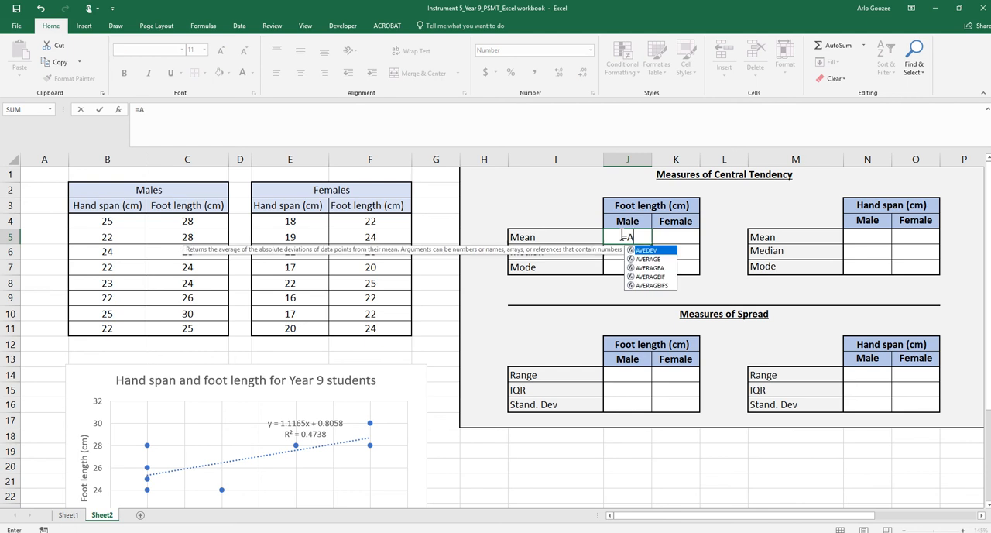
type("VERAGE(")
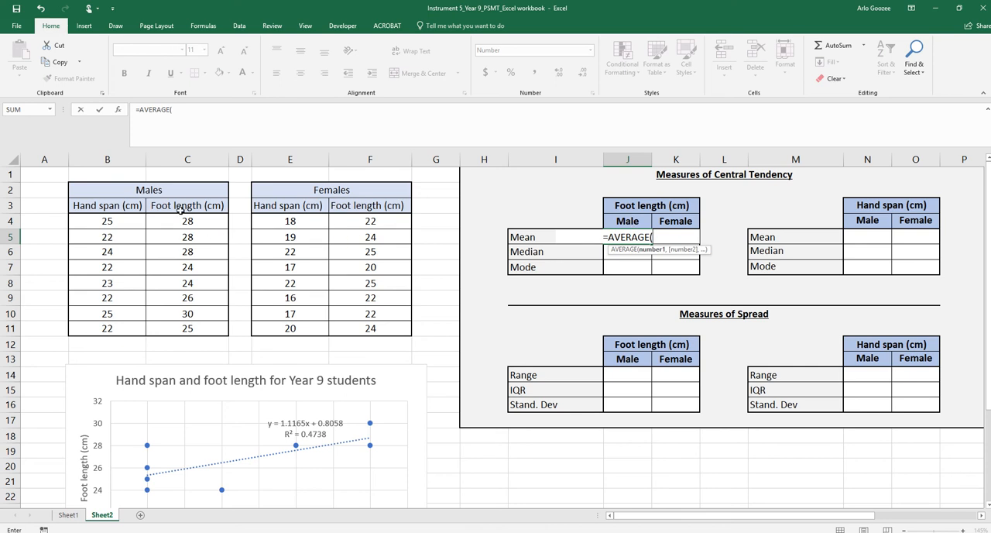
left_click_drag(181, 221, 179, 331)
type(")")
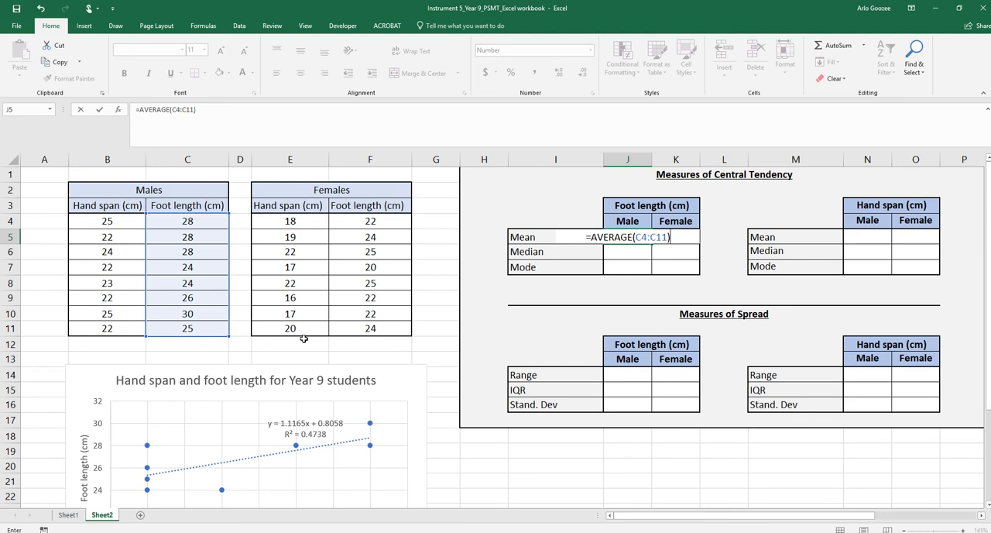
key("Return")
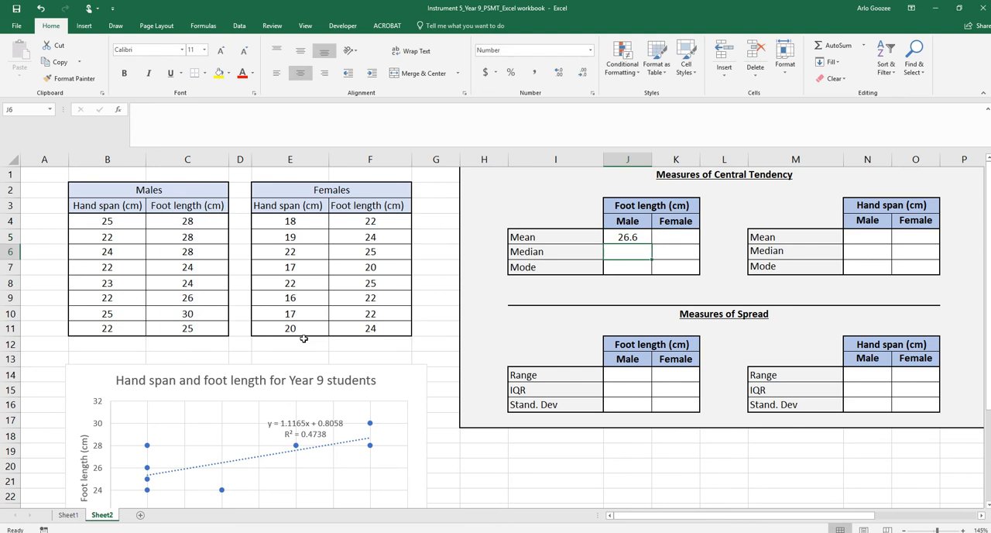
left_click(635, 234)
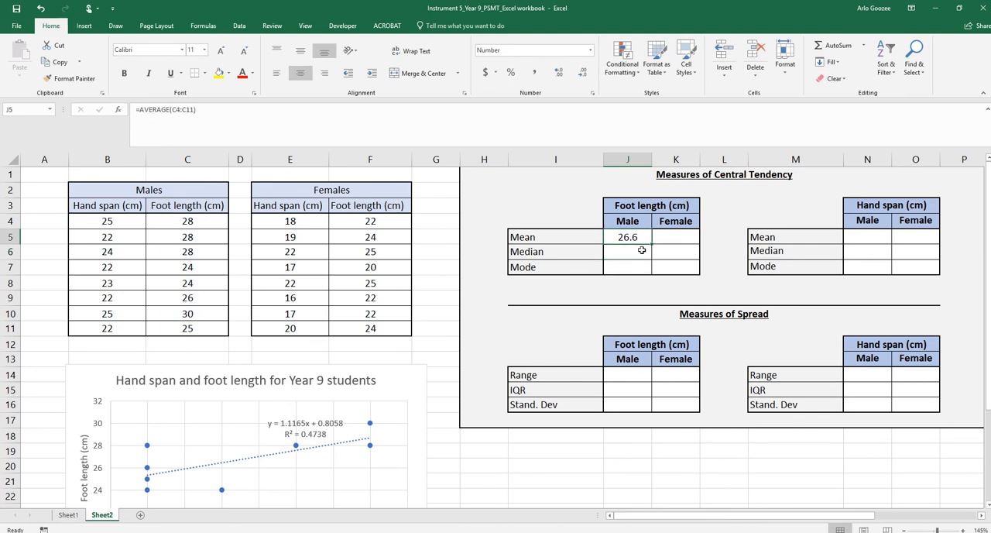
Calculate the median male foot length in cell J6 as the second quartile with =QUARTILE.EXC(C4:C11,2)
left_click(641, 251)
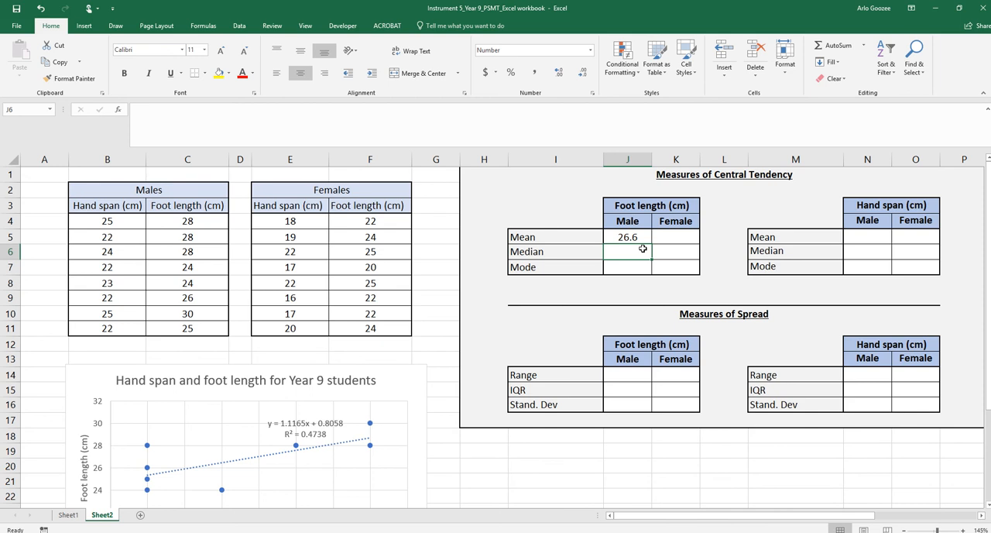
double_click(643, 249)
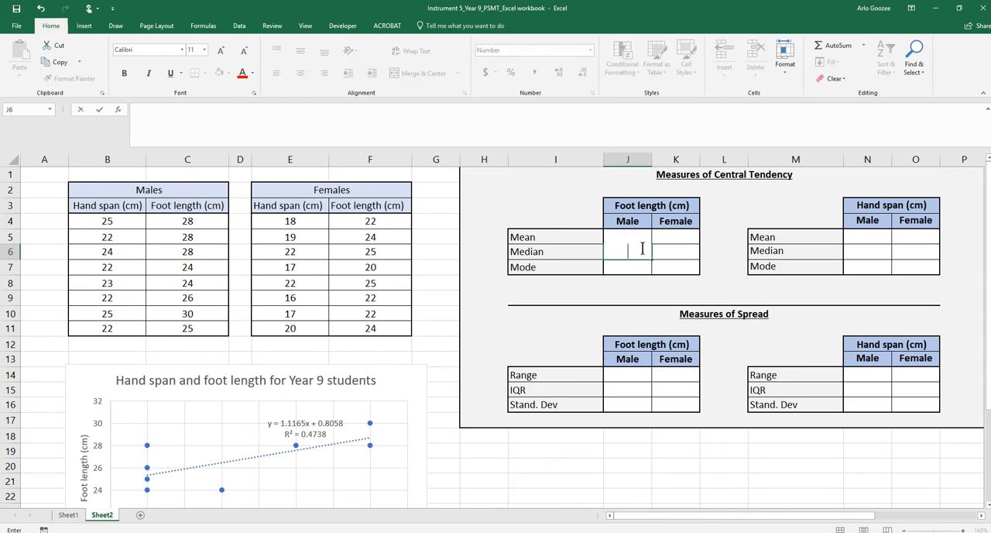
left_click(642, 249)
type("=")
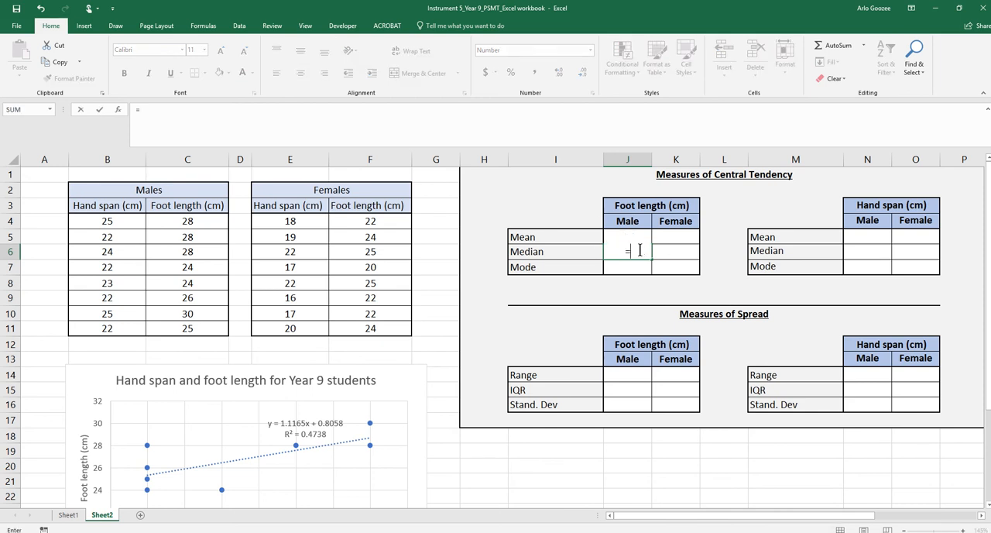
type("QUAR")
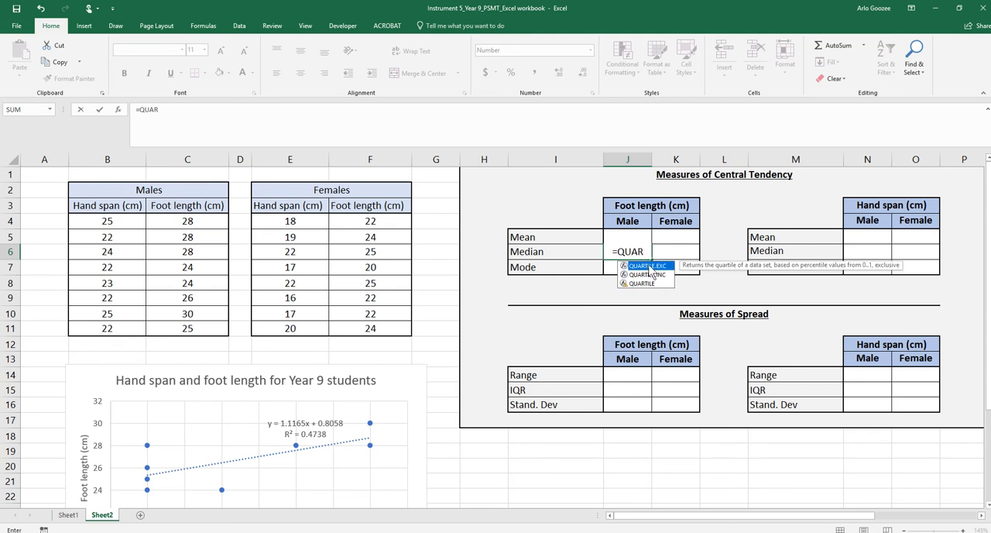
double_click(650, 267)
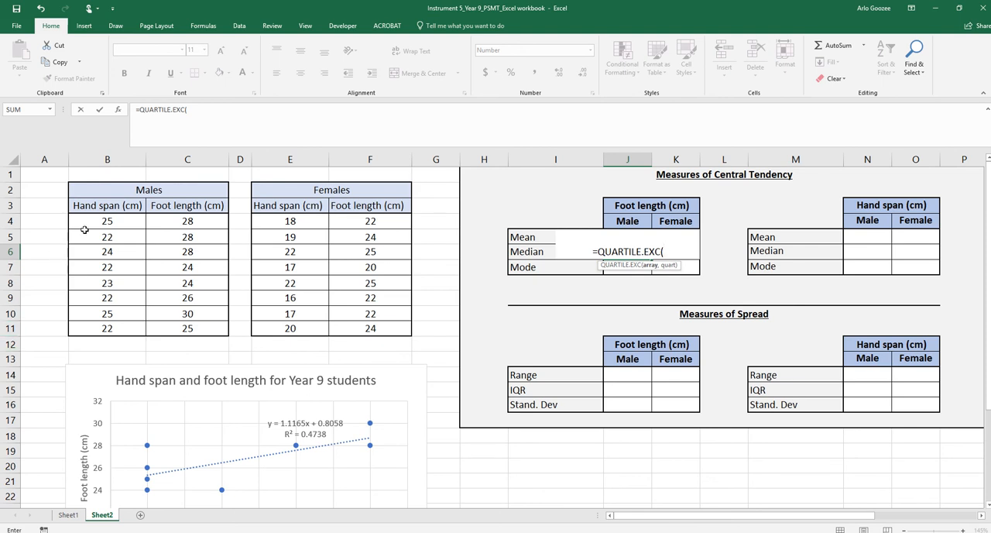
left_click_drag(93, 223, 88, 328)
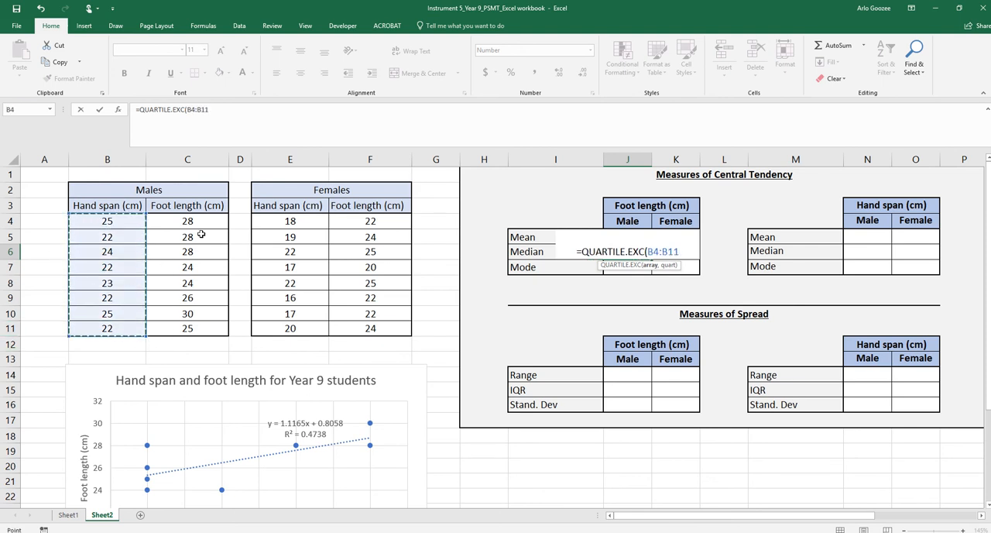
left_click_drag(206, 221, 195, 329)
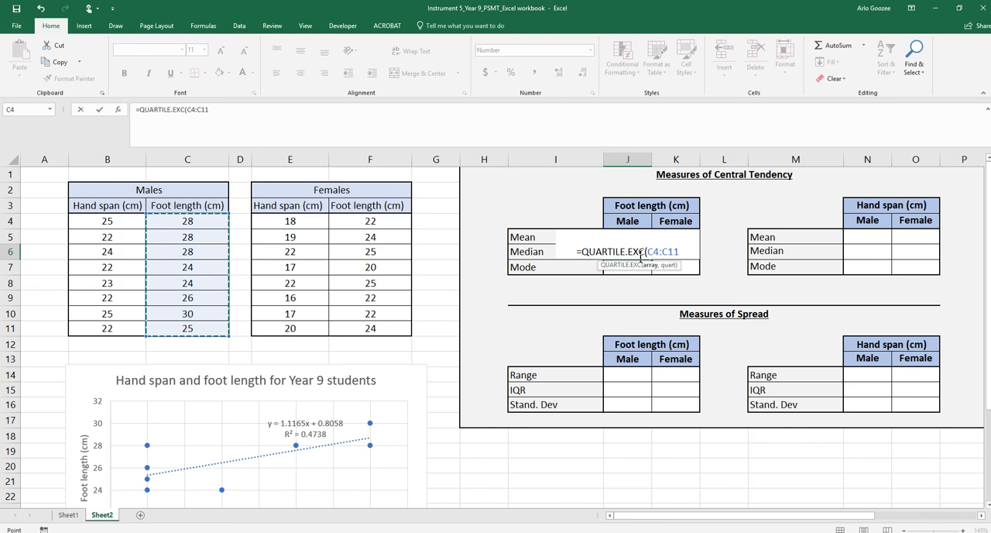
type(",")
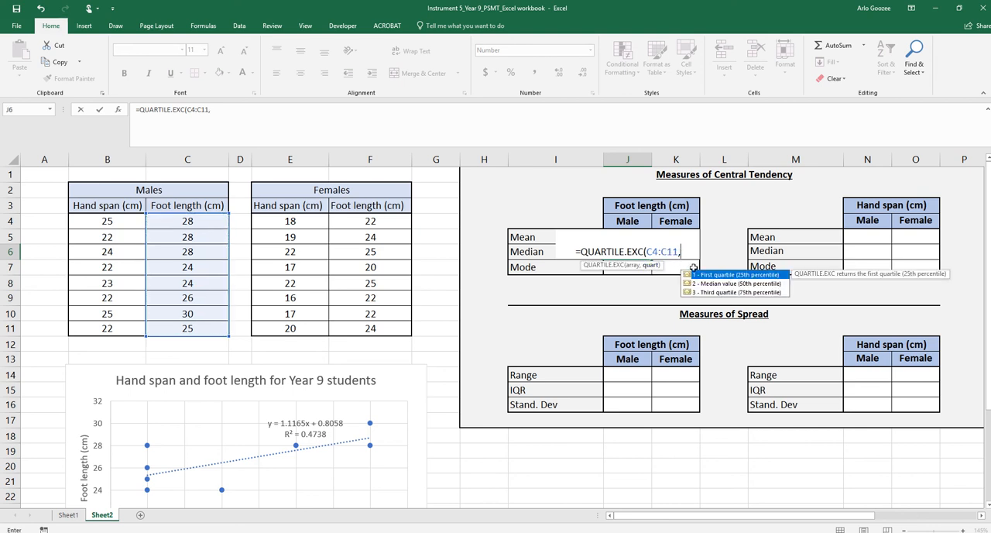
left_click(728, 283)
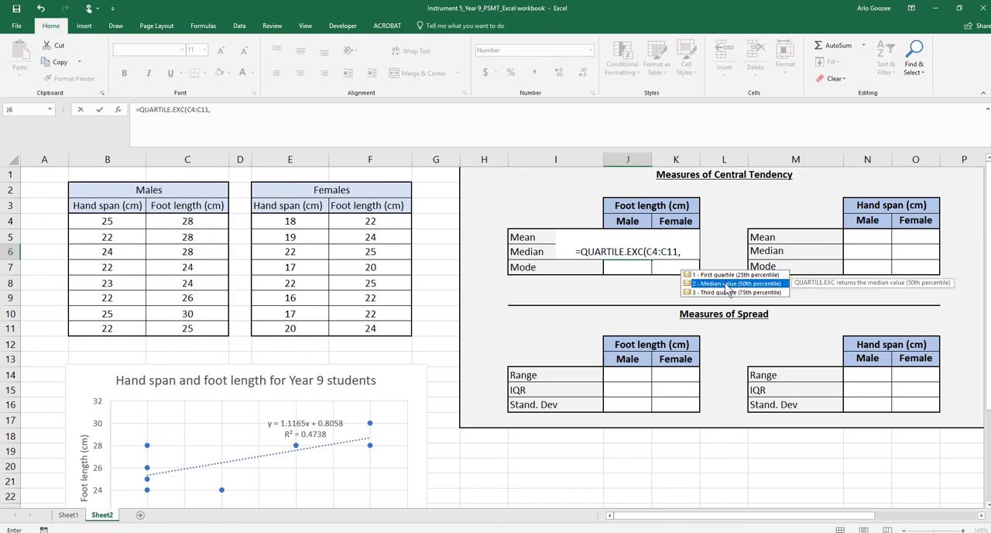
double_click(726, 283)
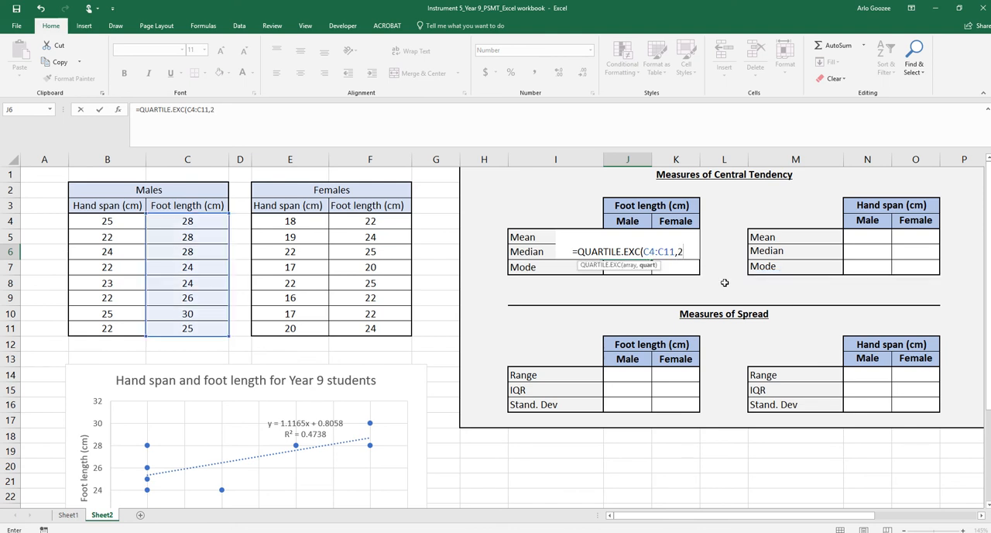
type(")")
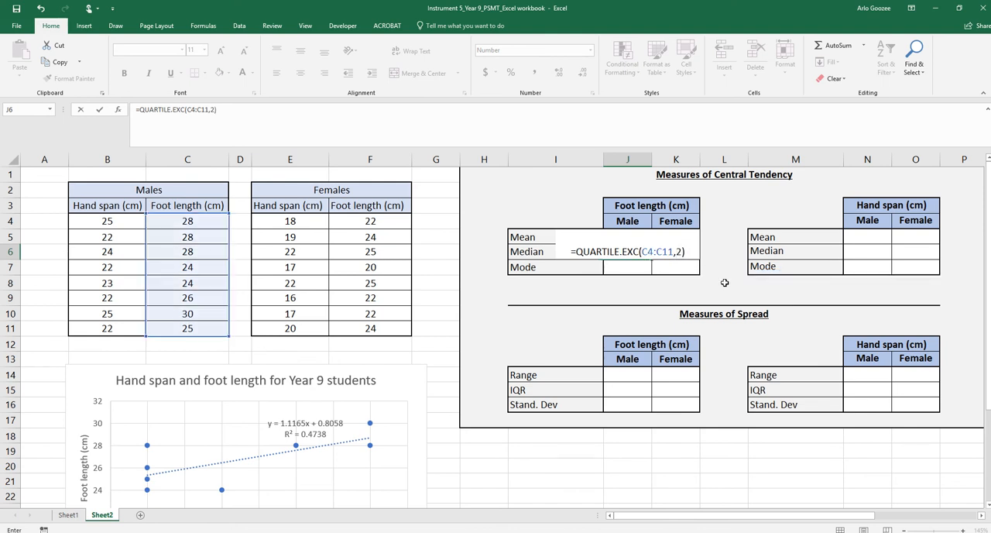
key("Return")
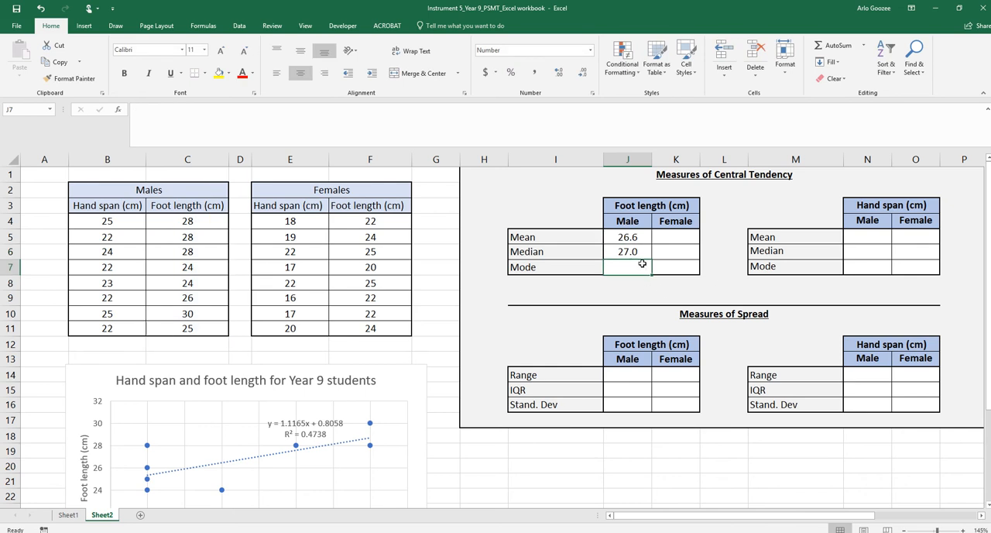
Calculate the median female foot length in cell K6 with =MEDIAN(F4:F11)
left_click(671, 240)
left_click(668, 251)
type("=")
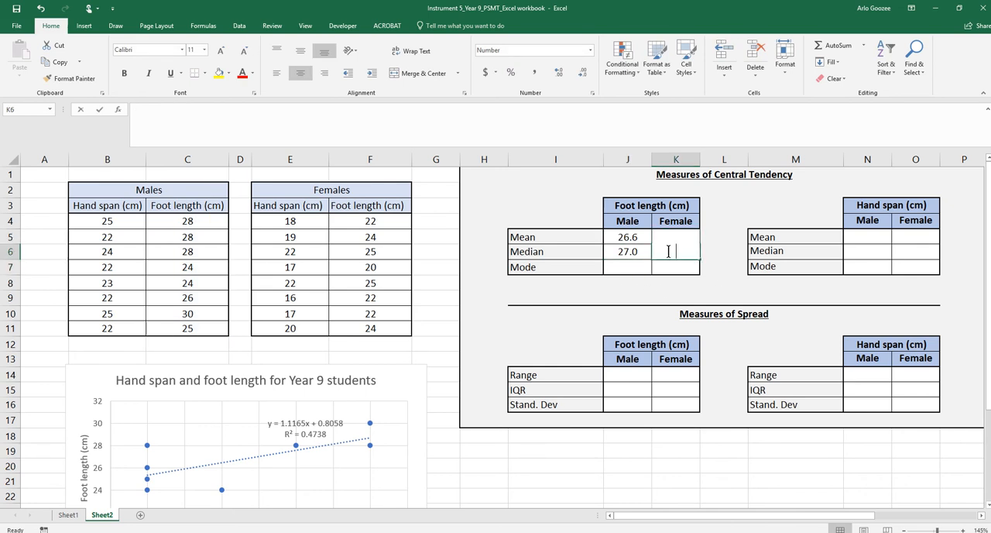
type("MED")
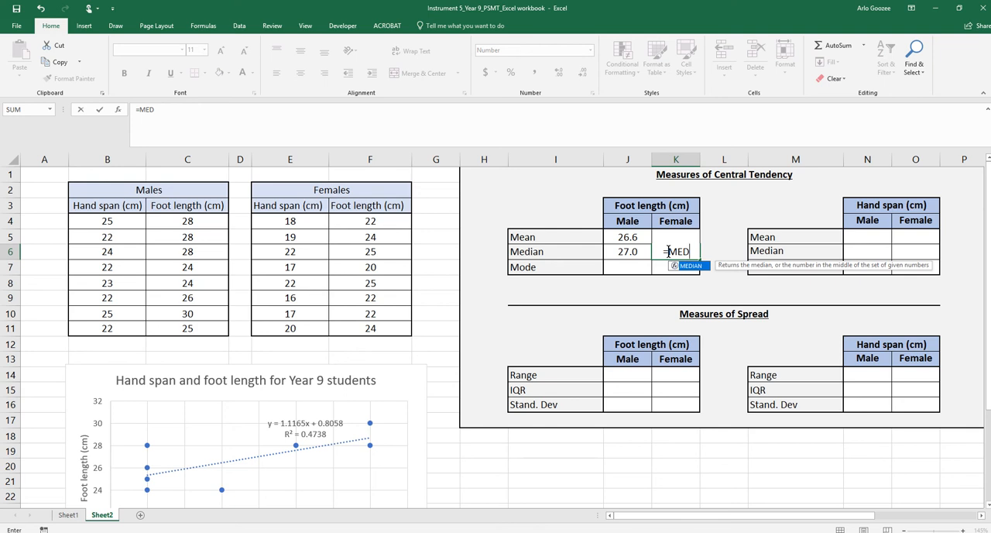
type("IAN(")
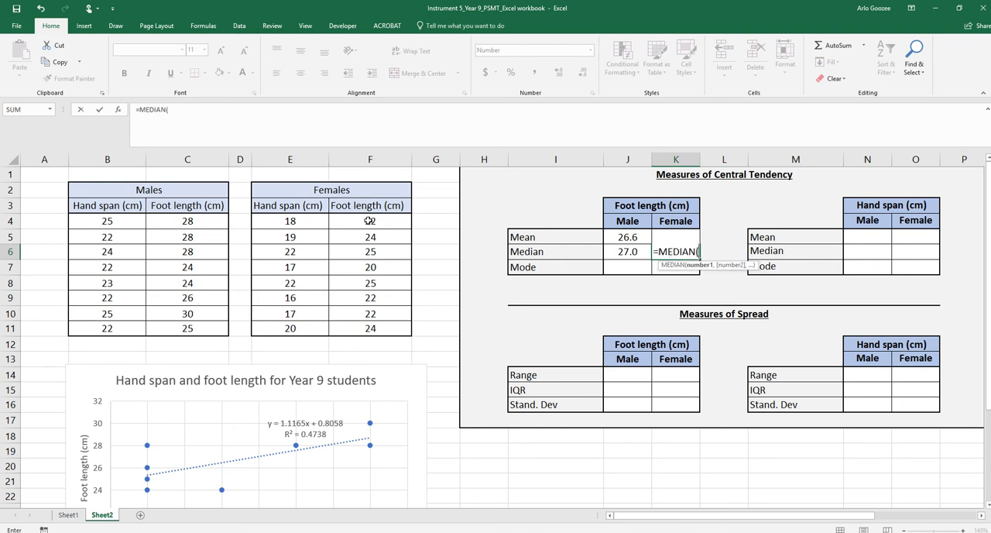
left_click_drag(369, 221, 363, 324)
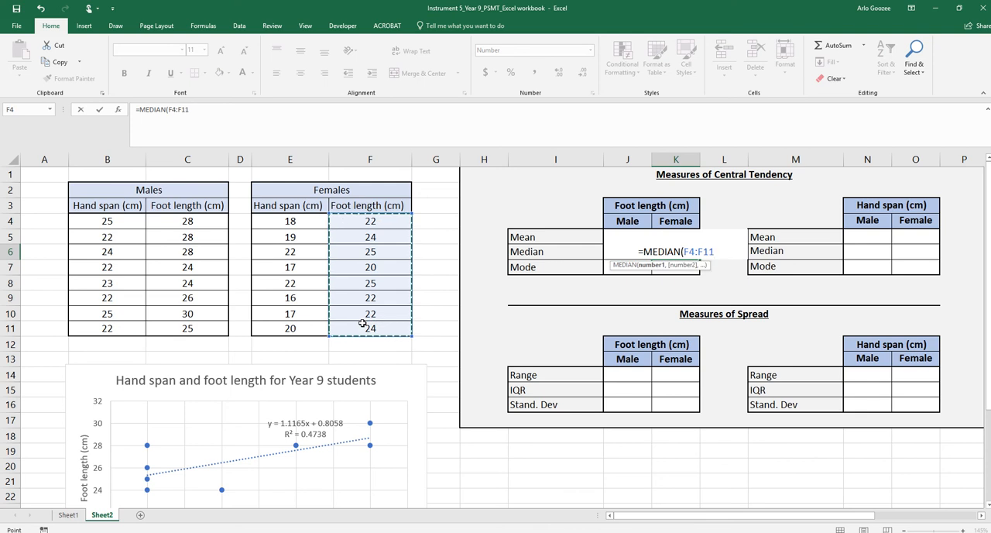
type(")")
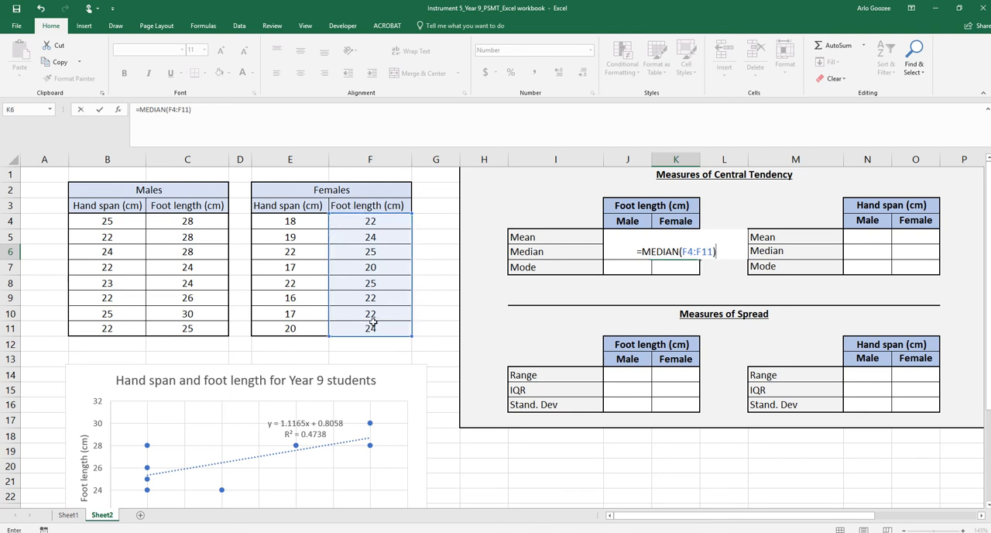
key("Return")
Review the formula and source range behind the median male foot length in cell J6
left_click(625, 251)
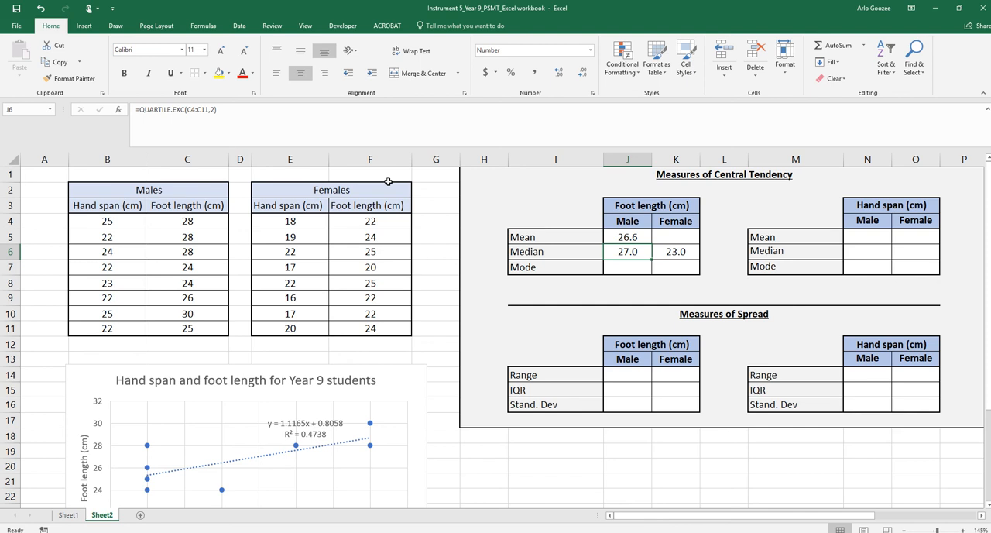
key("F2")
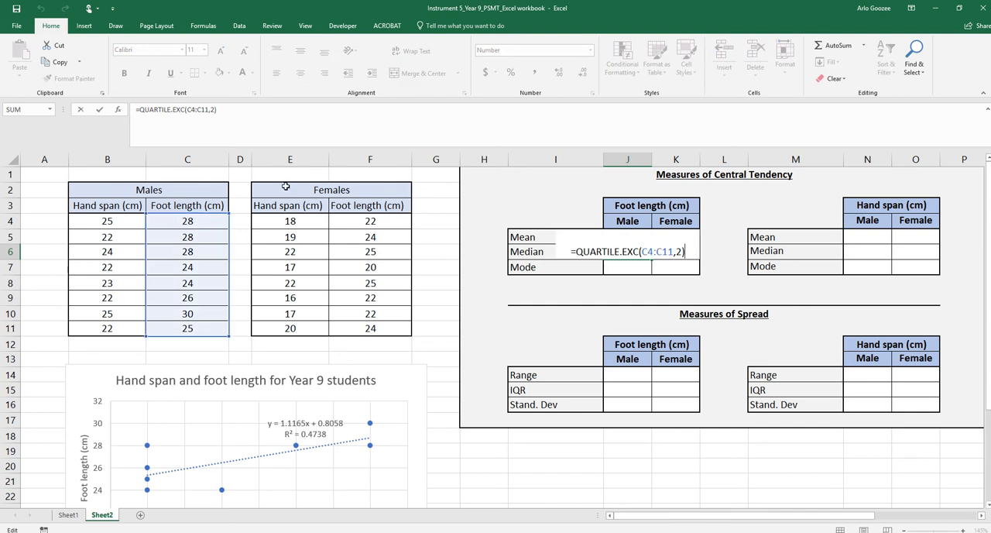
key("Return")
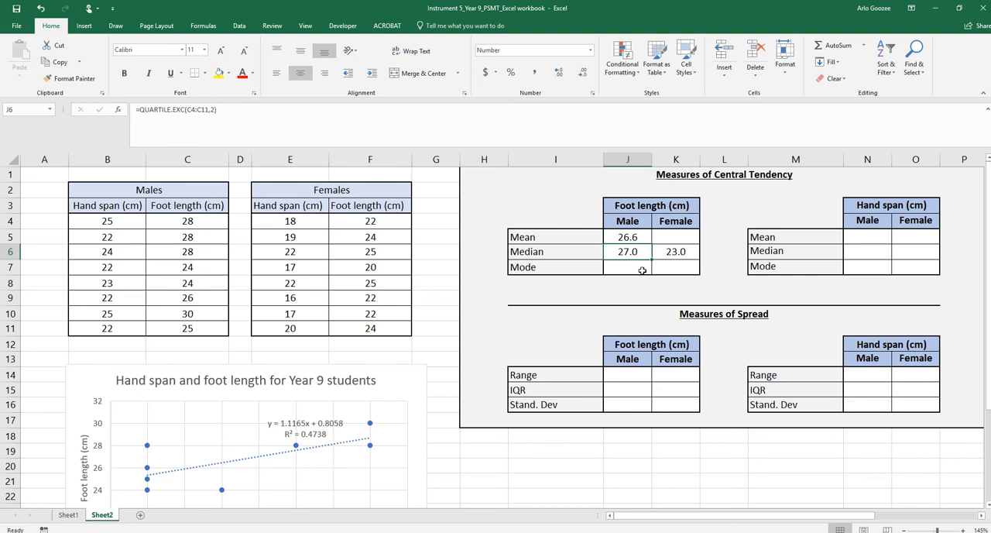
Calculate the mode of the male foot lengths in cell J7 with =MODE.SNGL(C4:C11)
type("=")
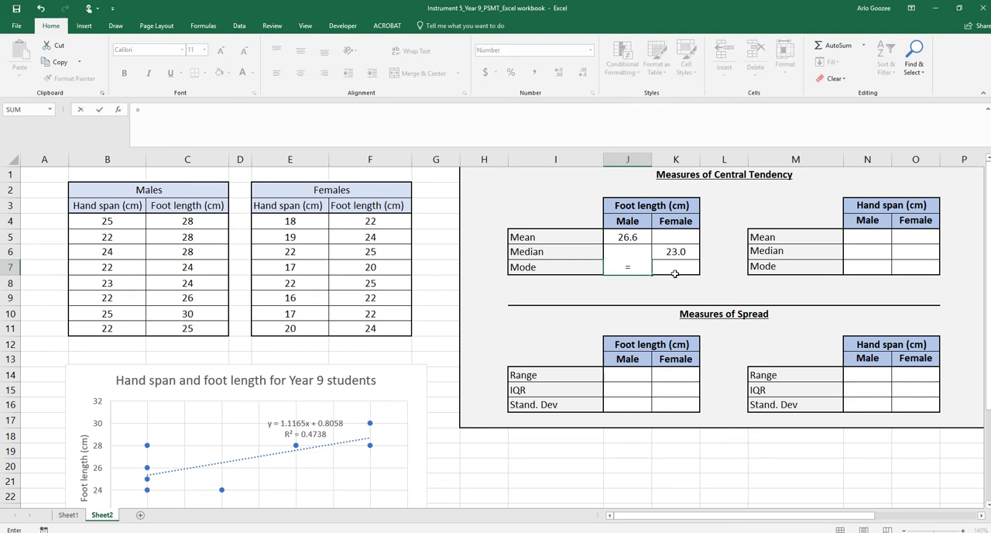
type("MODE")
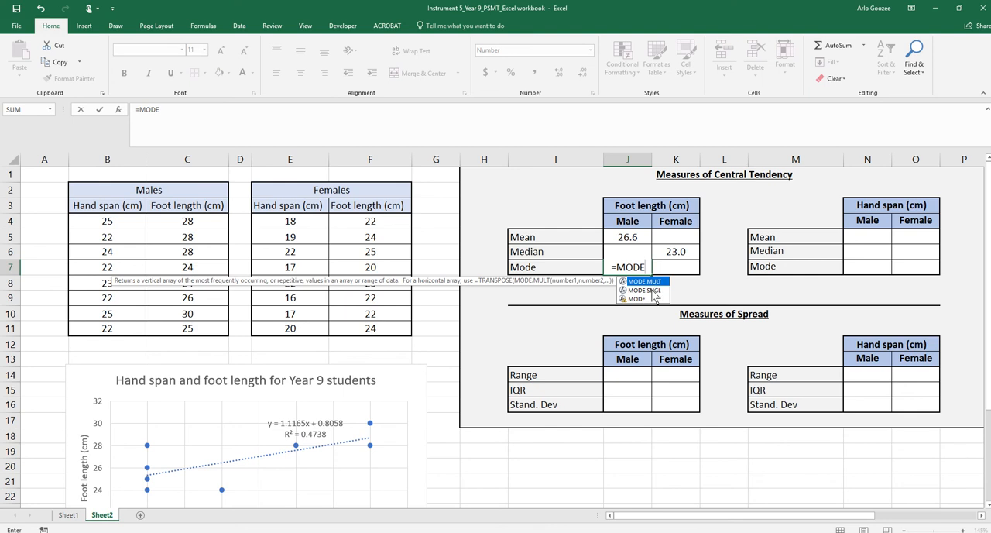
left_click(652, 292)
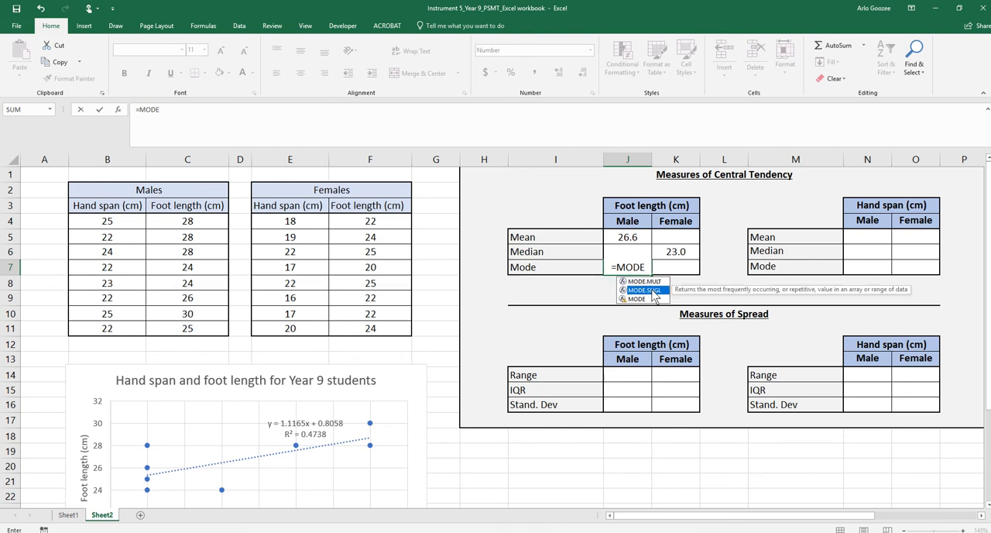
double_click(653, 290)
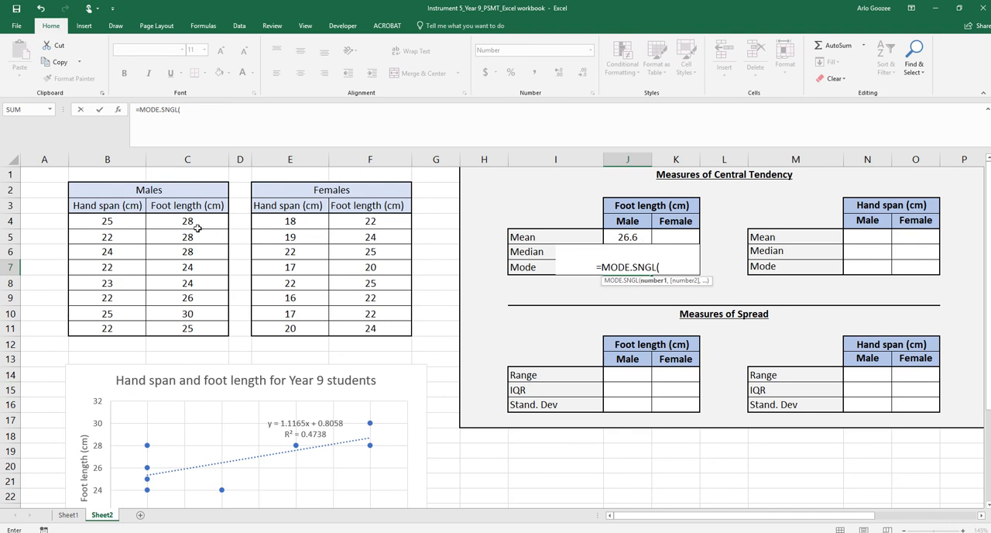
left_click_drag(195, 223, 189, 329)
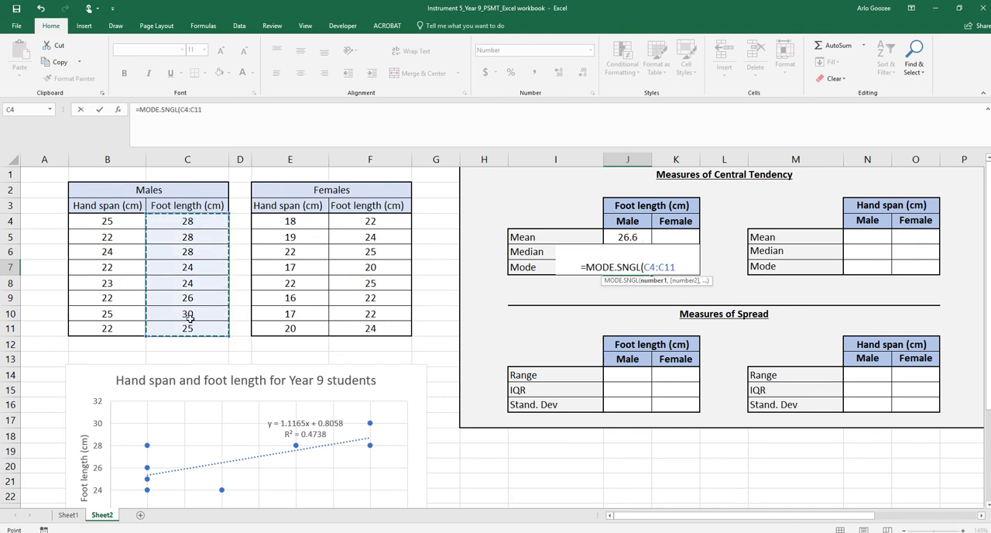
type(")")
key("Return")
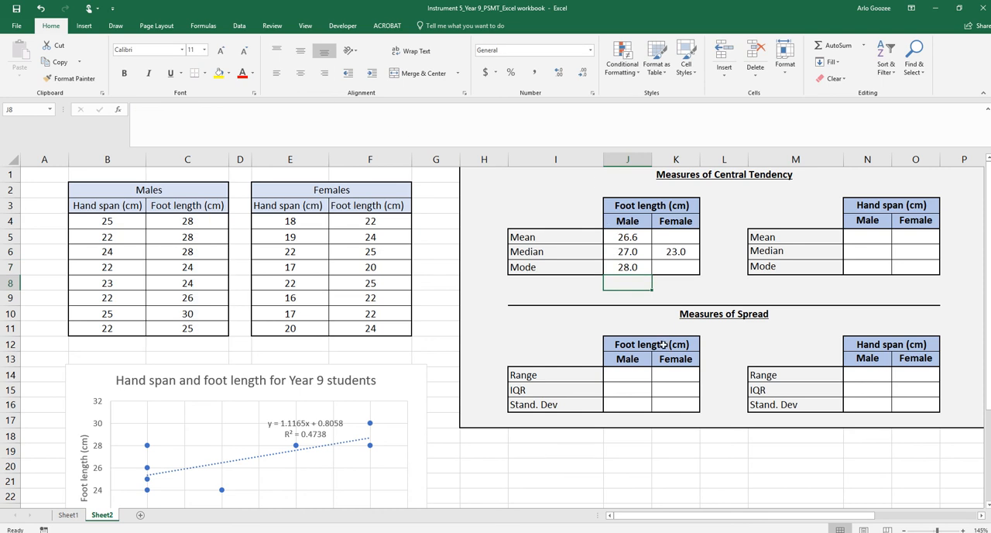
Calculate the range of the male foot lengths in cell J14 with =MAX(C4:C11)-MIN(C4:C11)
left_click(629, 381)
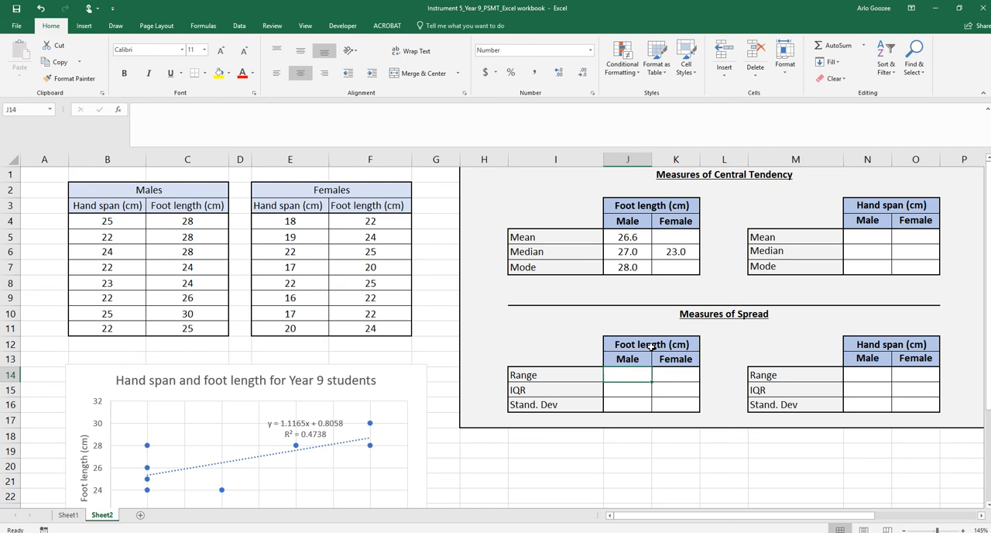
type("=")
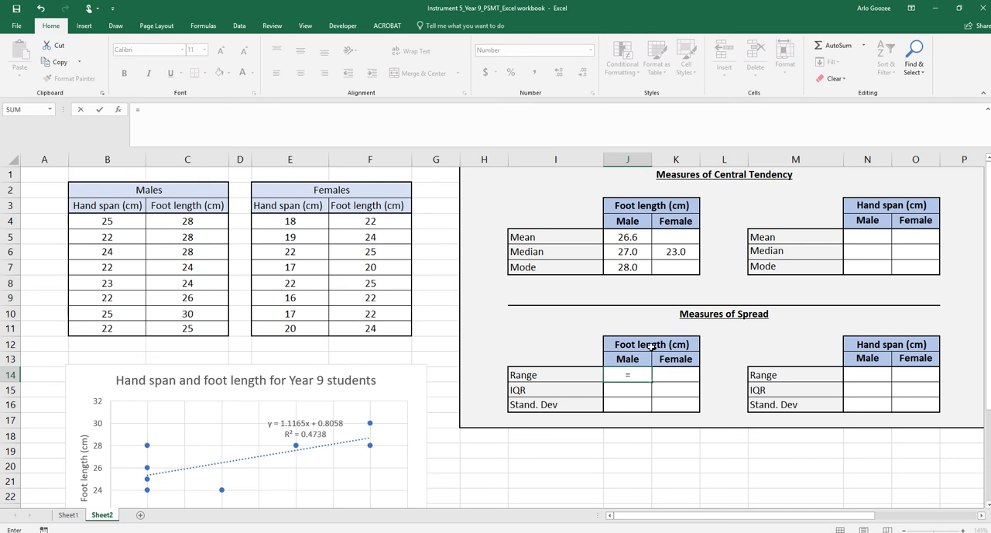
type("MAX")
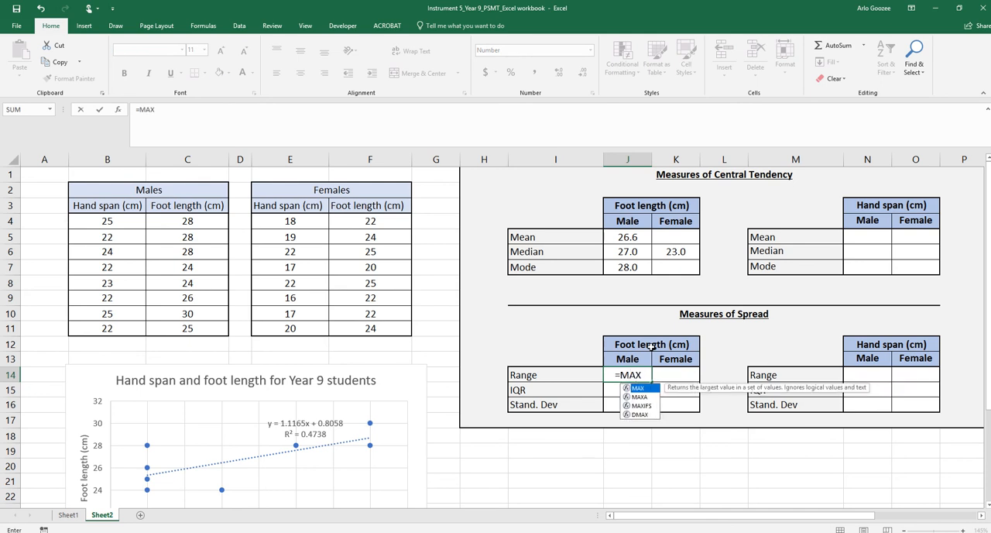
type("(")
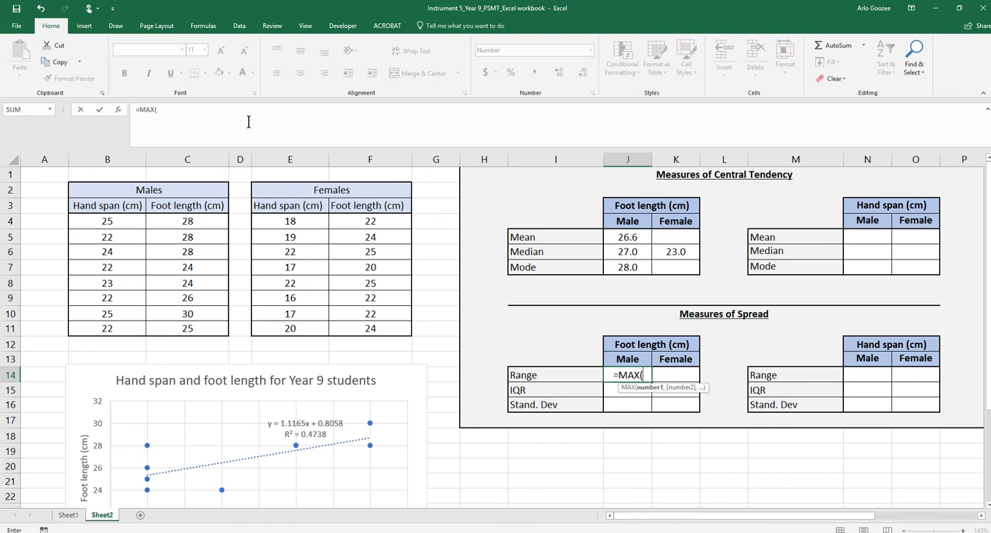
left_click_drag(184, 217, 178, 327)
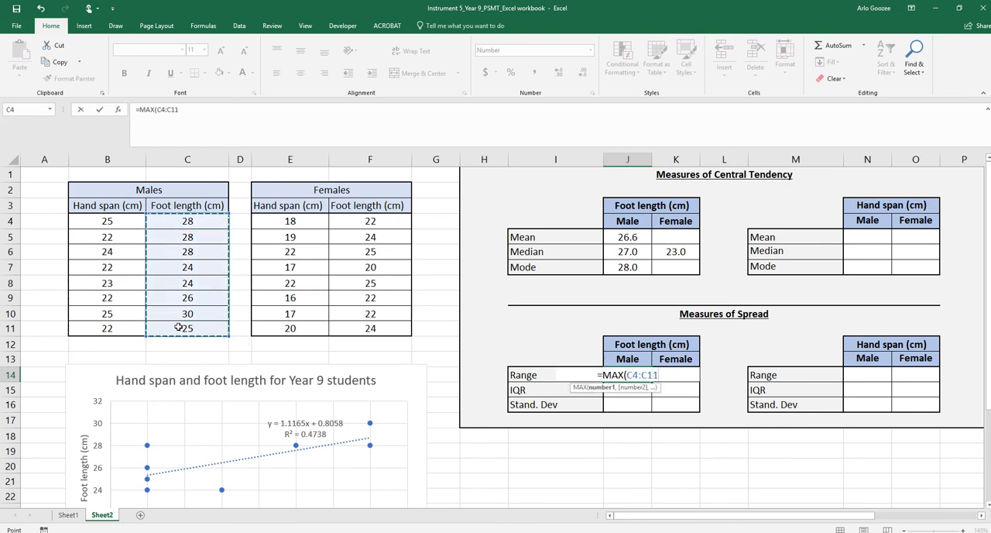
type(")")
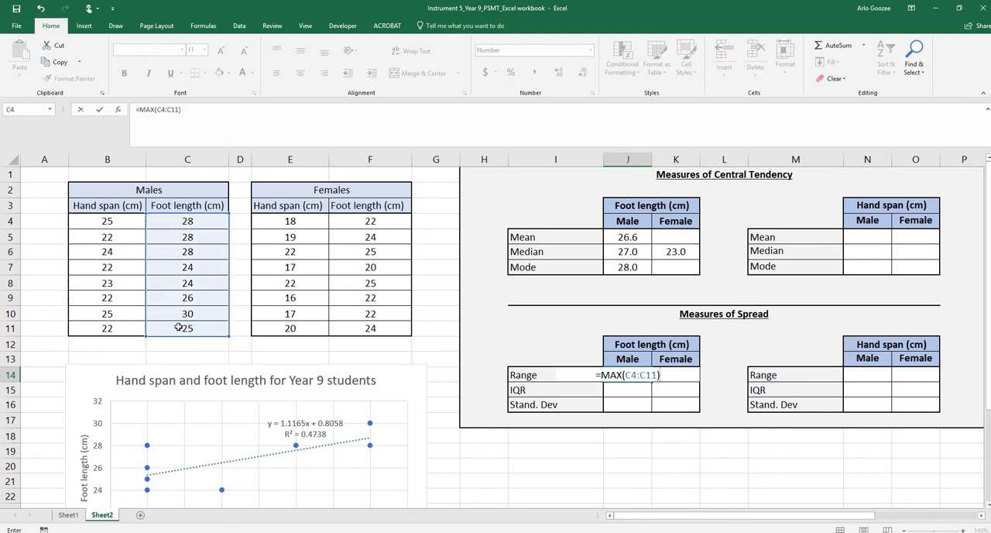
type("-MIN")
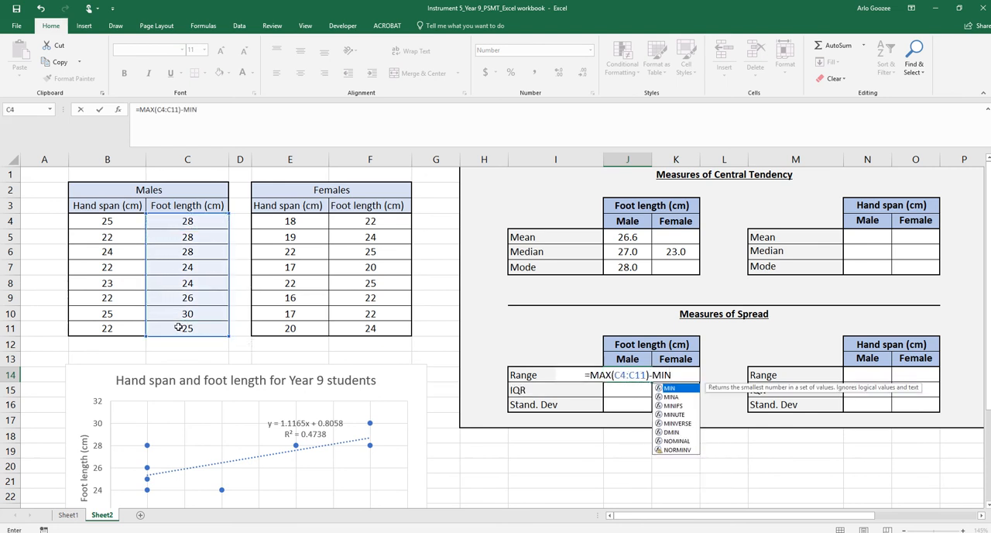
type("(")
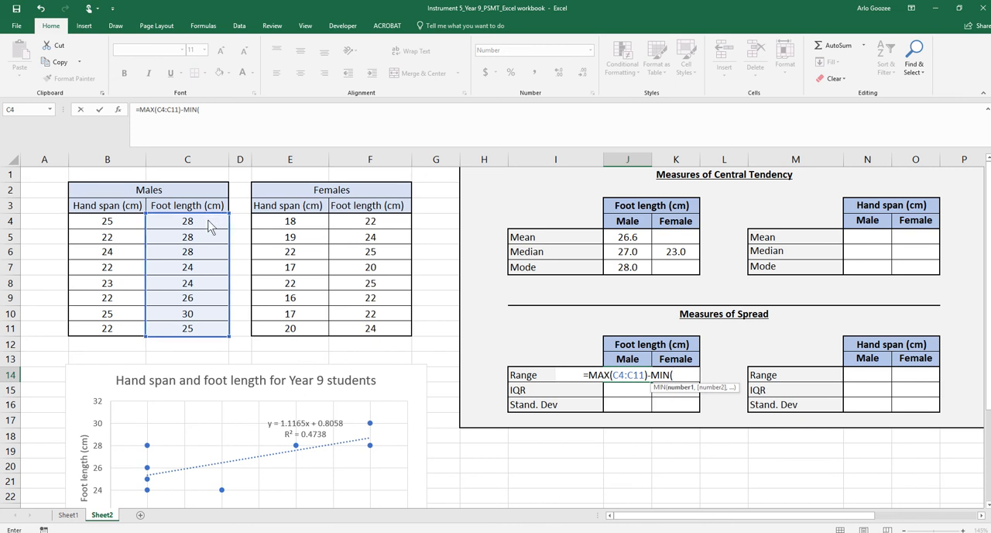
left_click_drag(205, 222, 206, 327)
type(")")
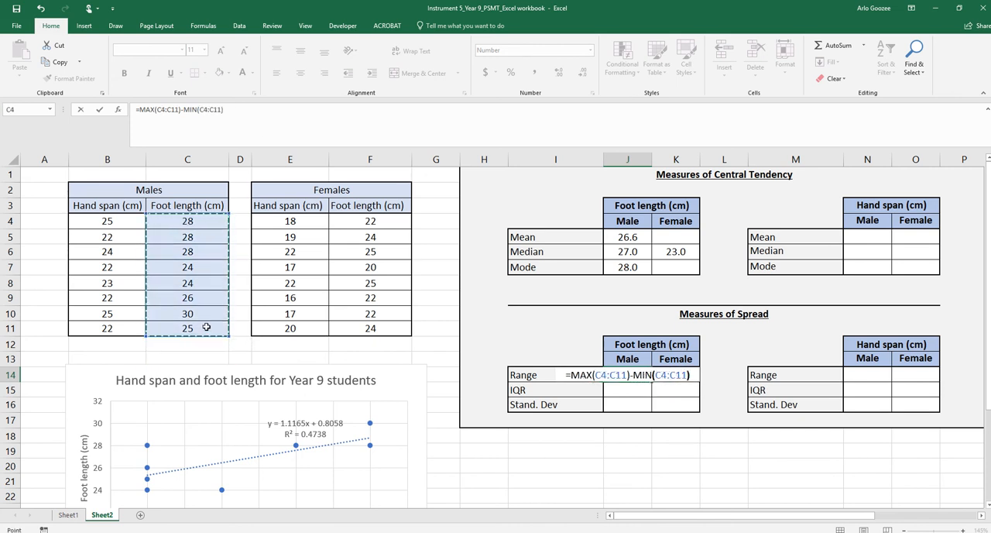
key("Return")
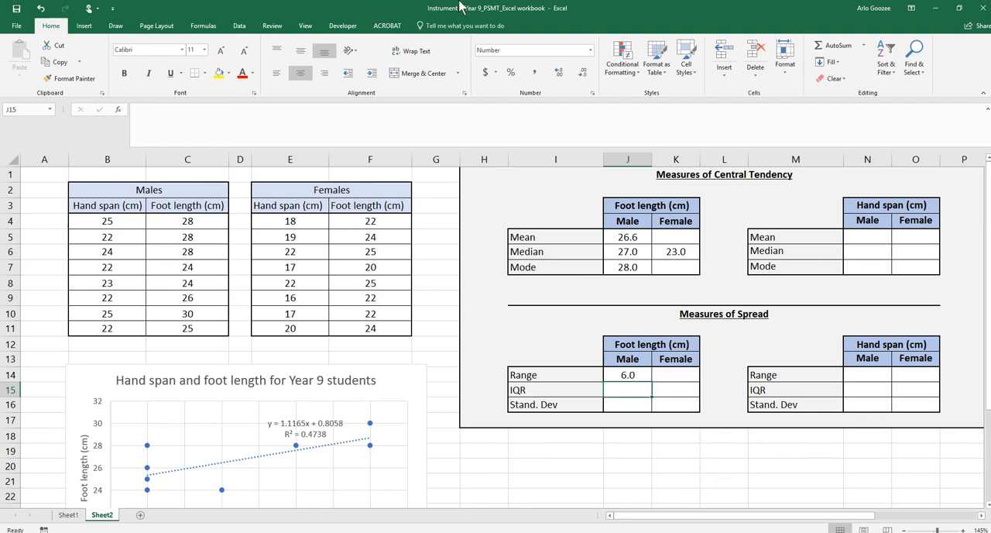
mouse_move(426, 17)
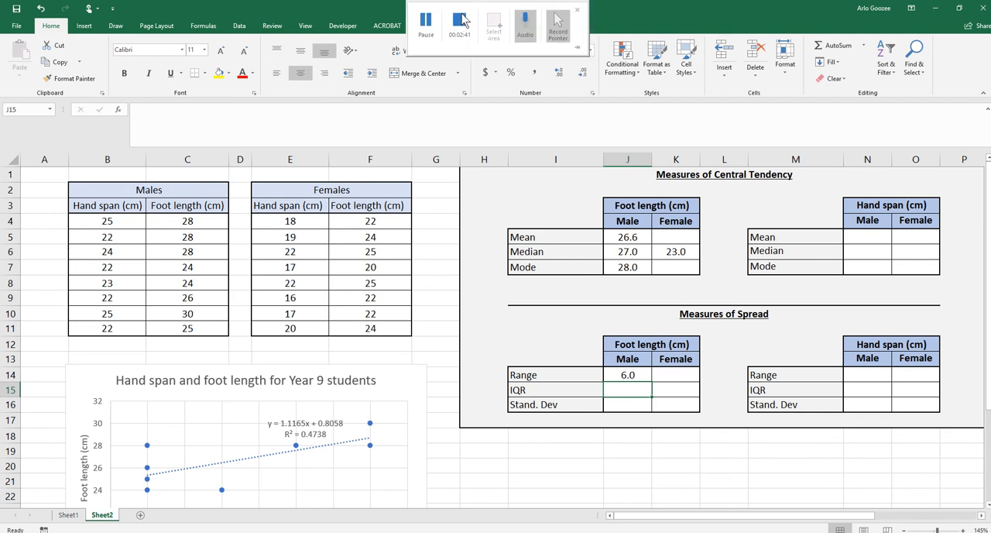
left_click(622, 399)
left_click_drag(551, 391, 644, 390)
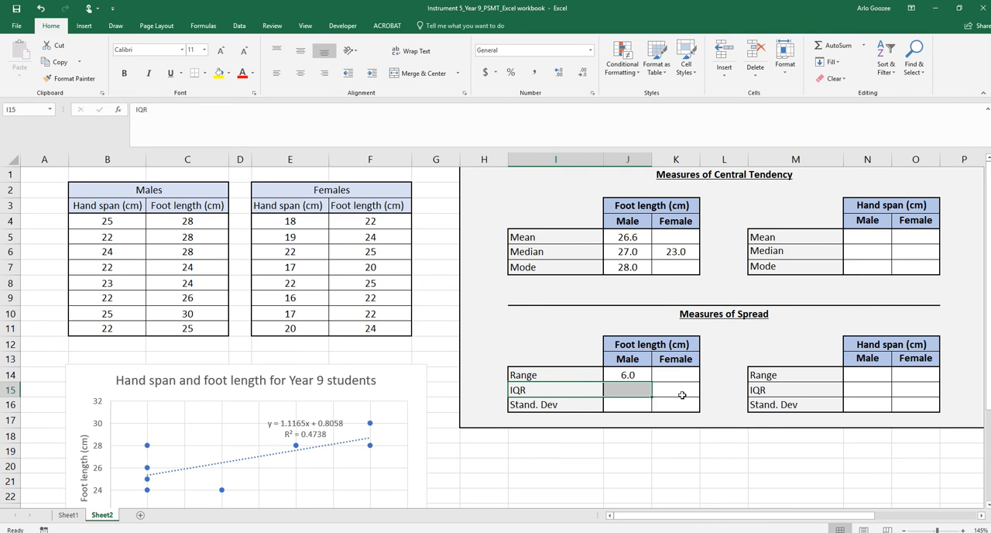
left_click(629, 391)
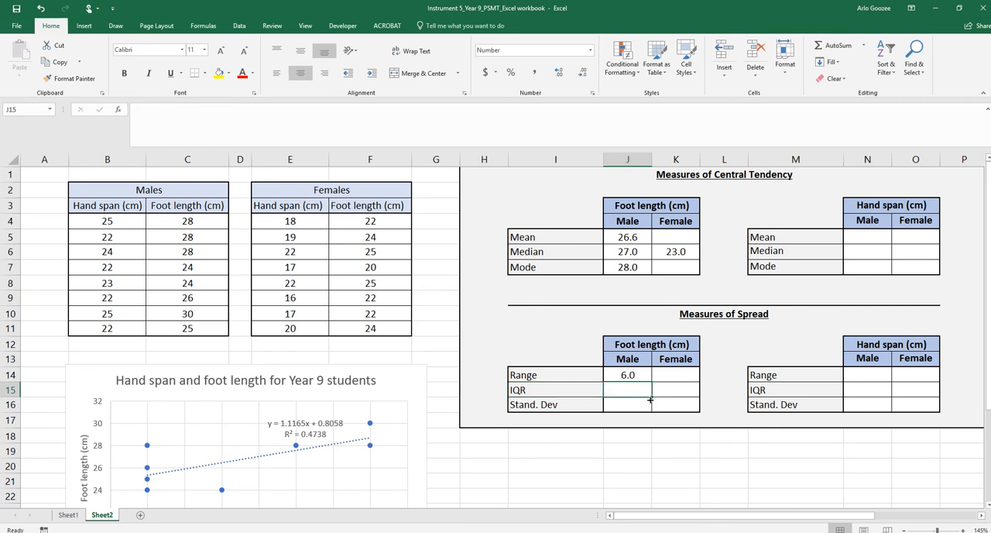
left_click(550, 416)
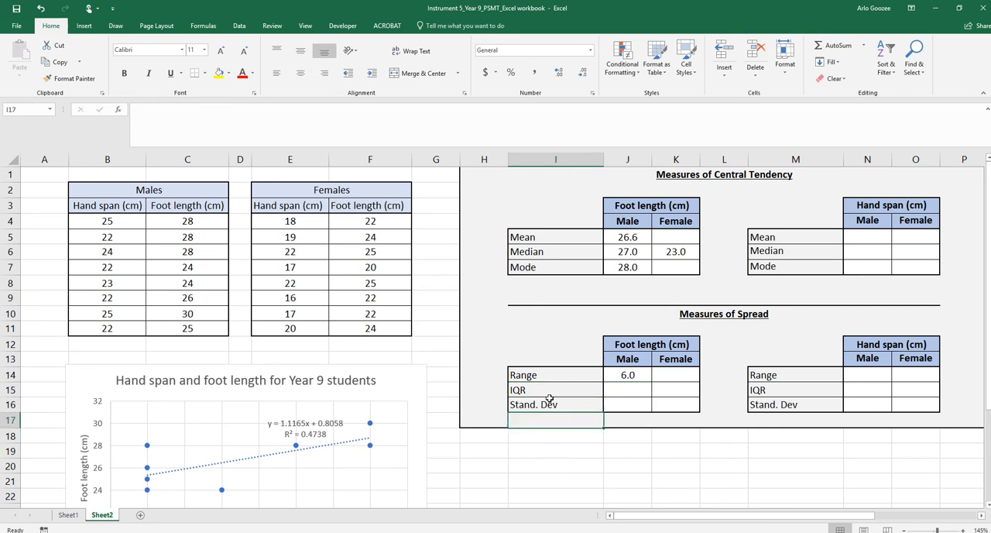
left_click(566, 401)
left_click_drag(567, 401, 650, 403)
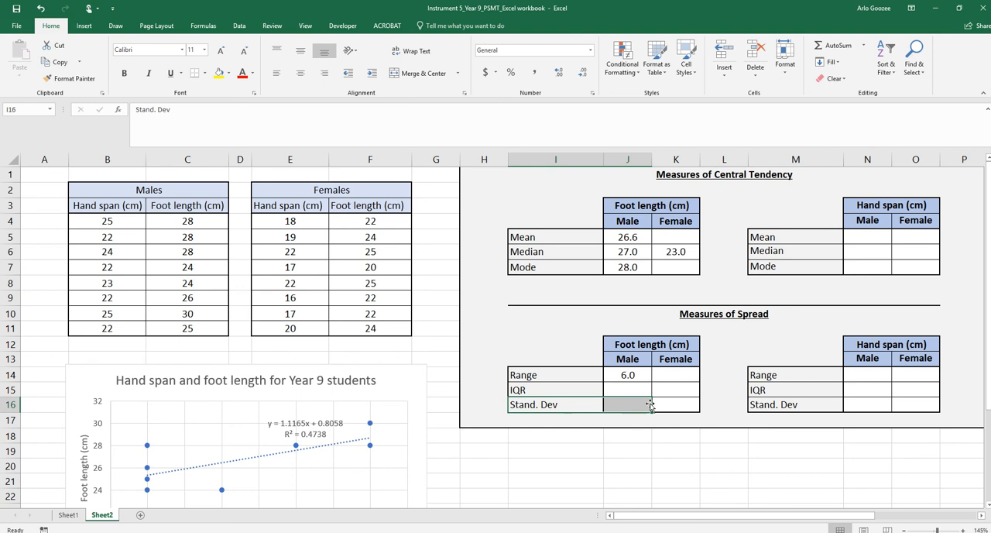
left_click(641, 404)
type("=")
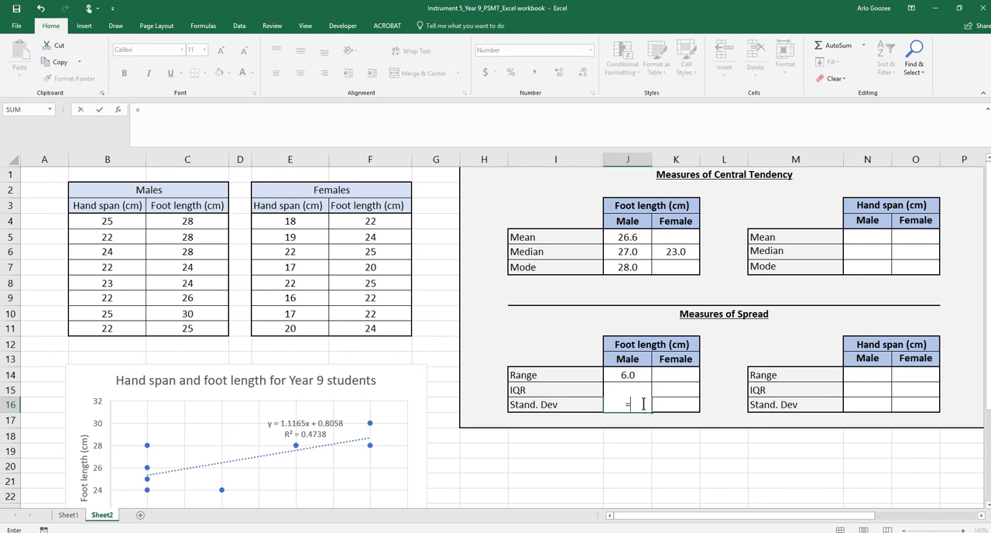
type("S")
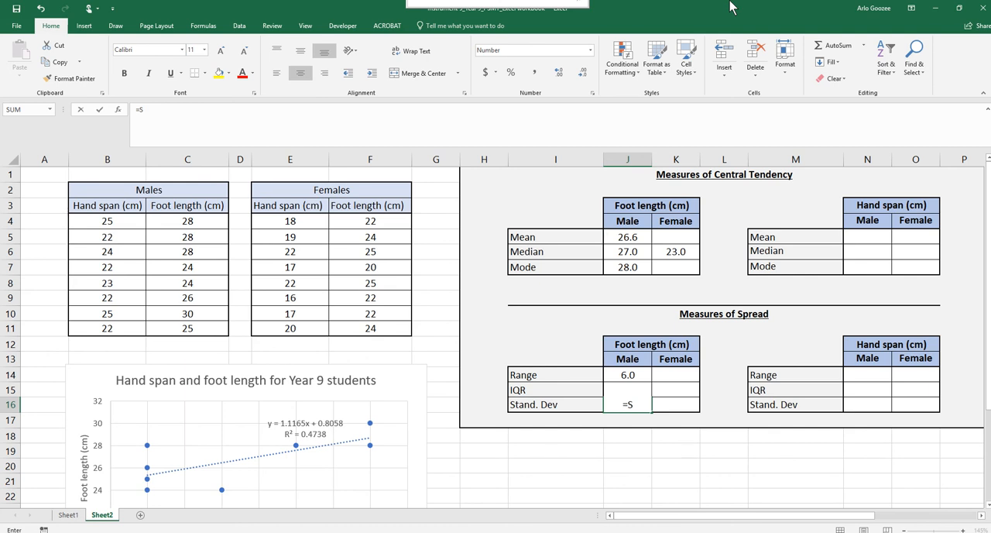
double_click(731, 4)
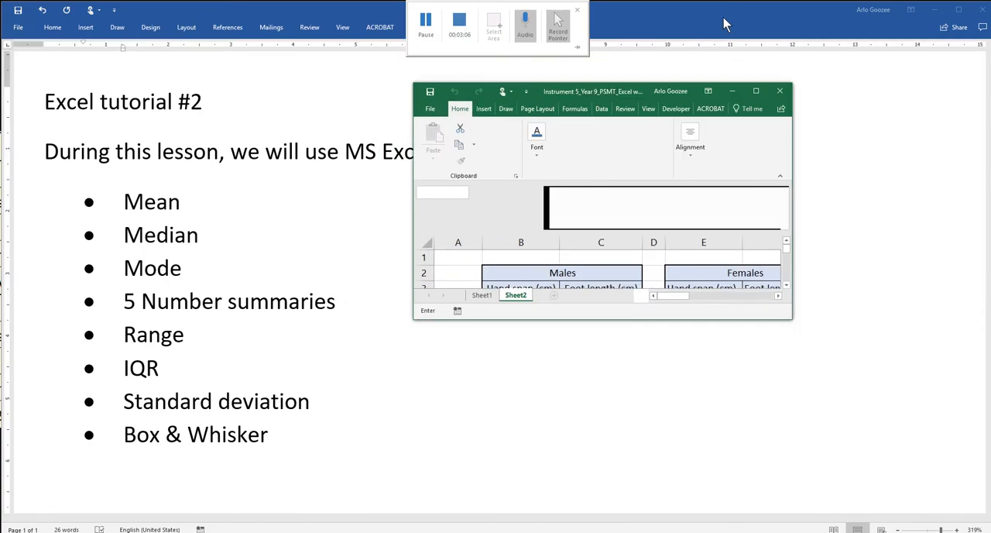
left_click(428, 21)
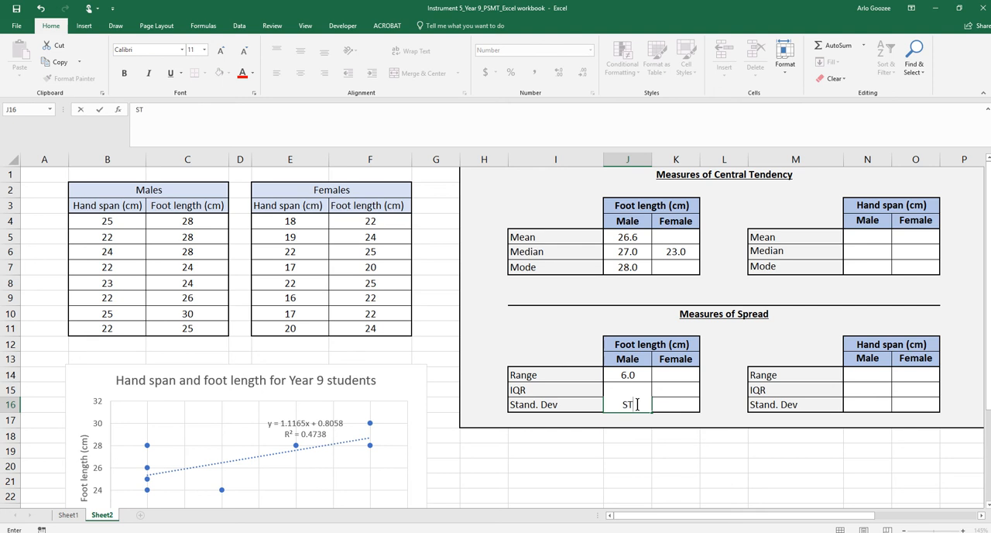
key("BackSpace")
key("BackSpace")
Calculate the sample standard deviation of the male foot lengths in cell J16 with =STDEV.S(C4:C11)
type("=STAN")
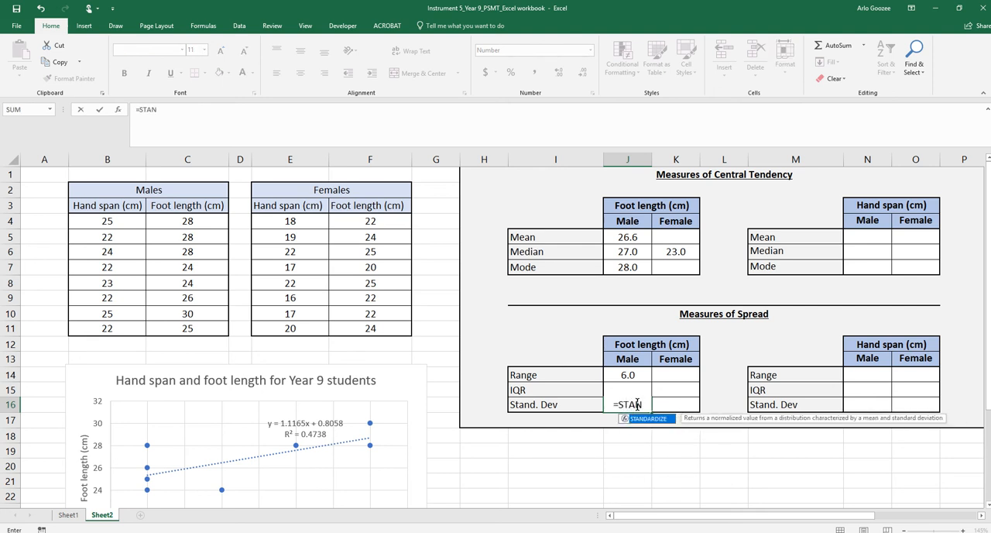
key("BackSpace")
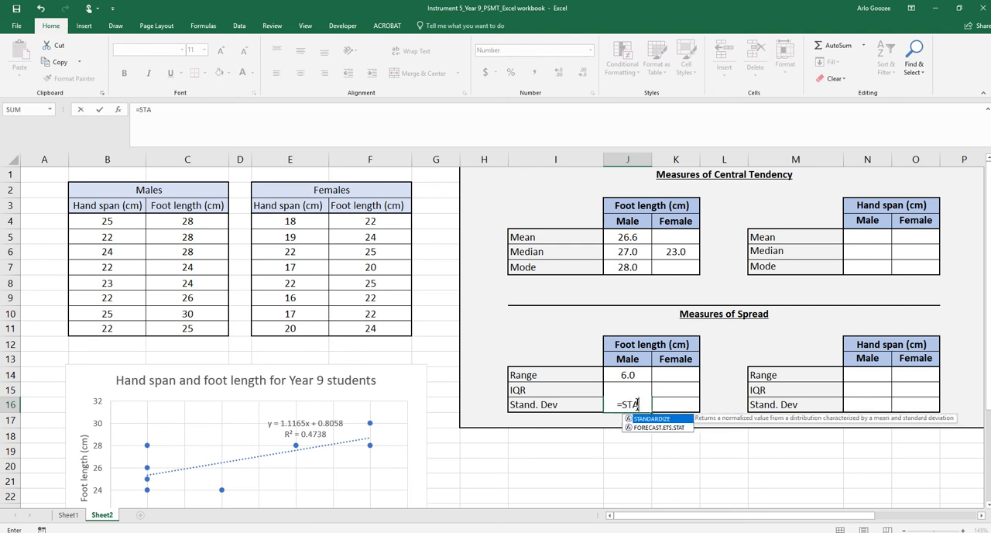
key("BackSpace")
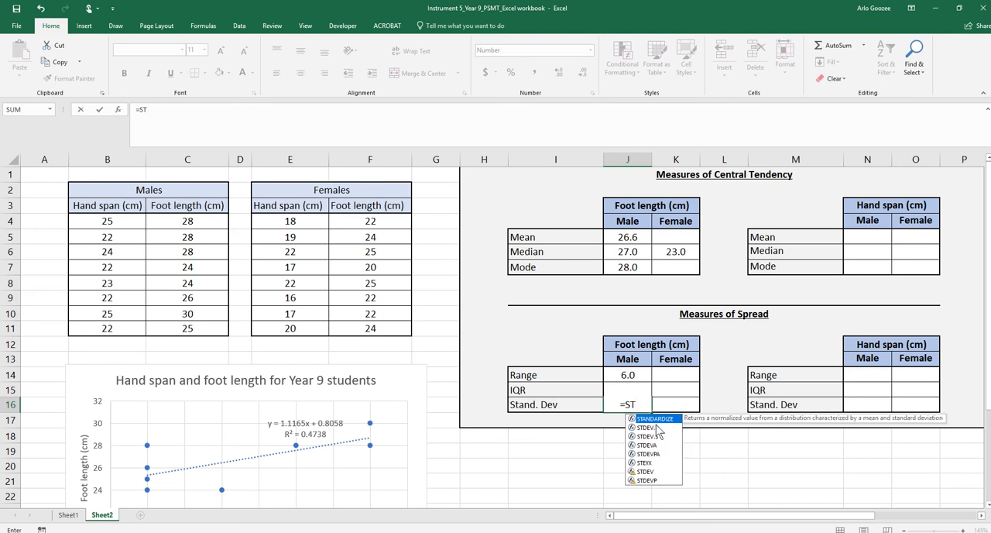
left_click(655, 431)
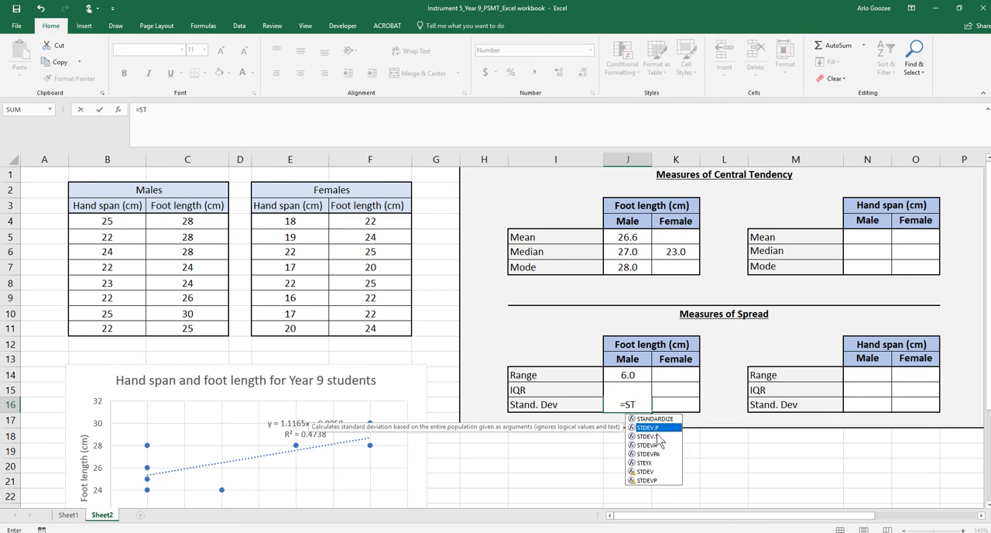
left_click(656, 437)
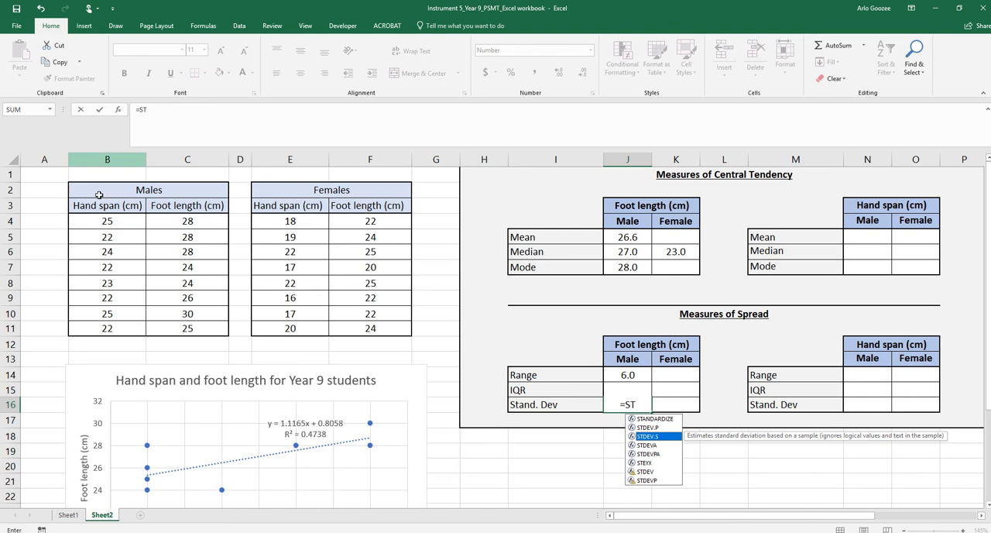
double_click(656, 437)
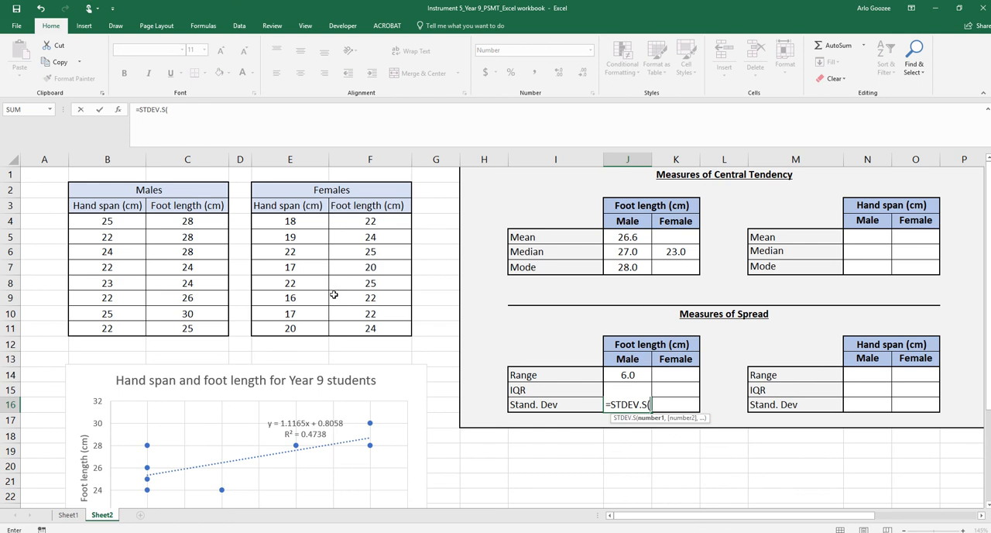
left_click_drag(210, 225, 203, 273)
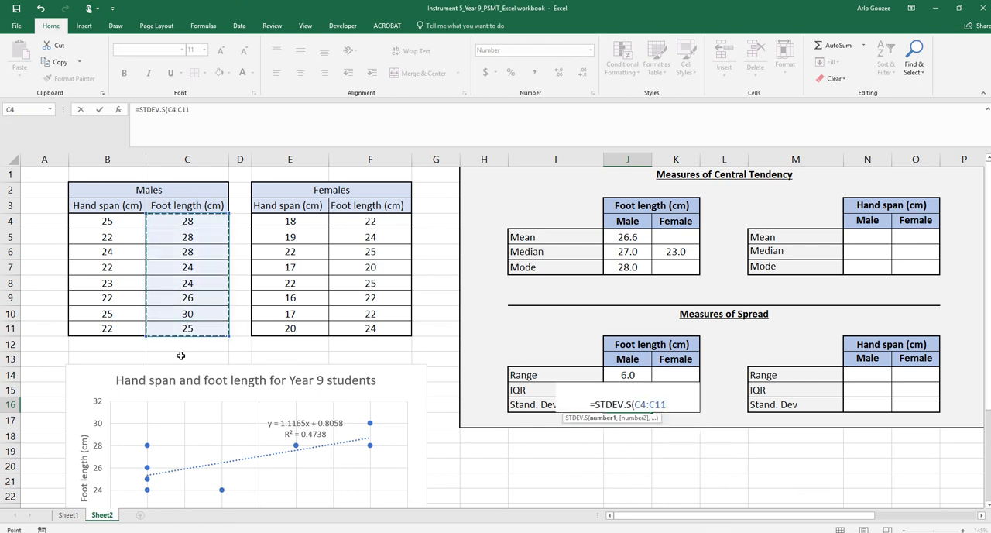
type(")")
key("Return")
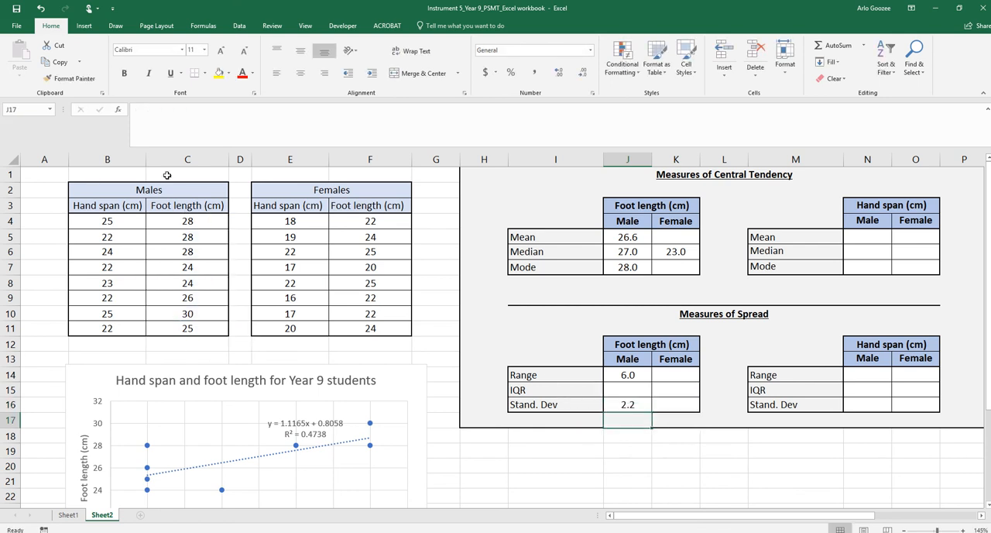
Start the male foot length IQR formula in cell J15 with the third quartile, =QUARTILE.EXC(C4:C11,3)
mouse_move(755, 522)
left_mouse_down()
mouse_move(783, 520)
mouse_move(752, 521)
left_mouse_up()
left_click(624, 391)
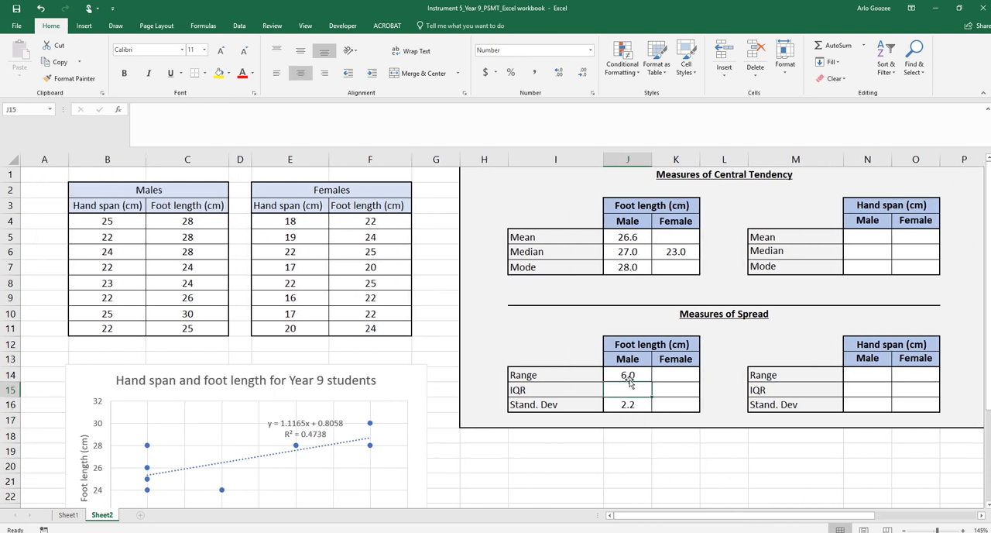
type("=")
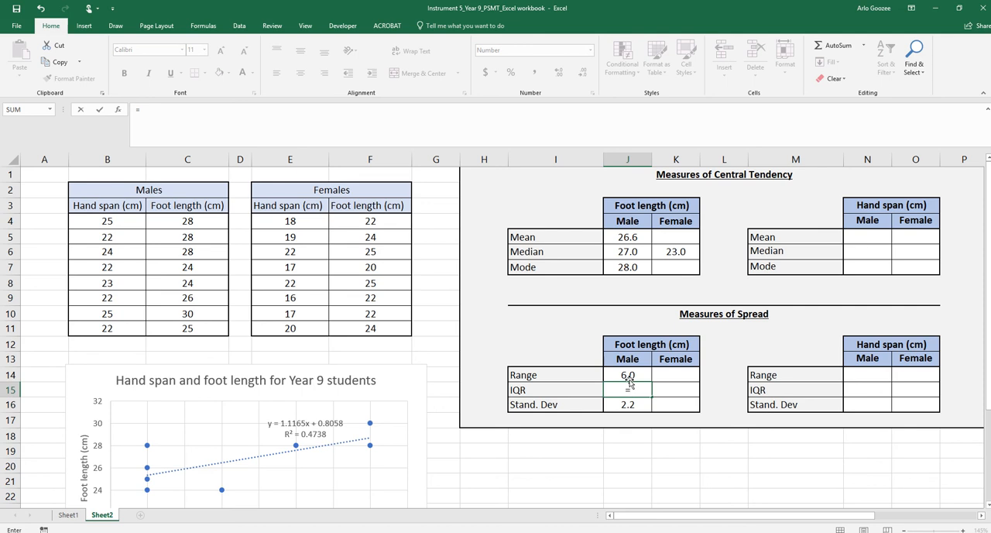
type("QUA")
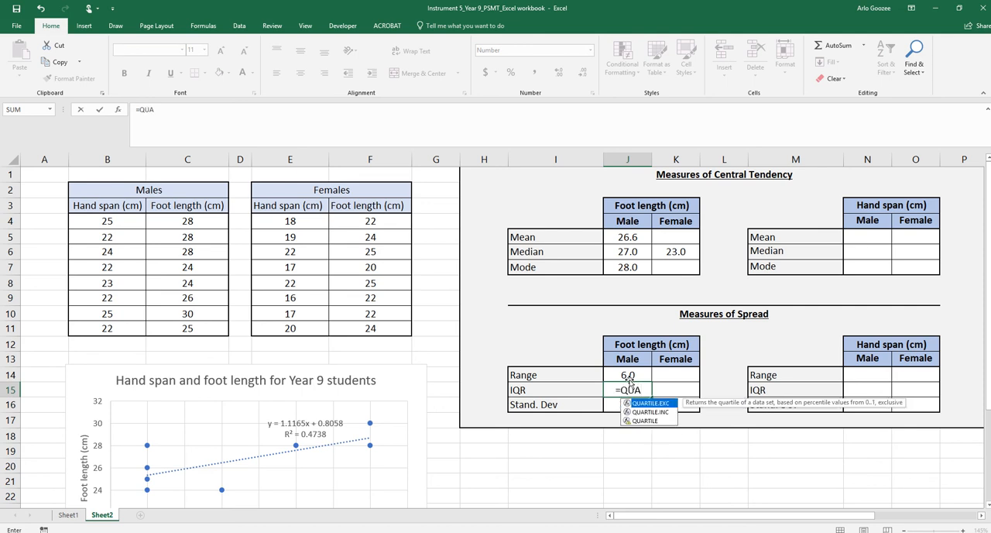
double_click(657, 404)
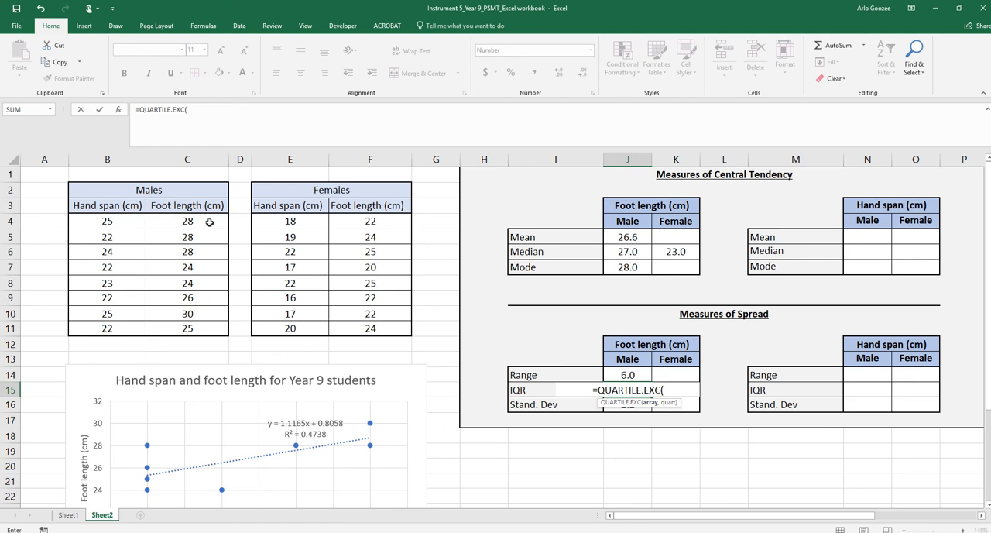
left_click_drag(209, 222, 198, 328)
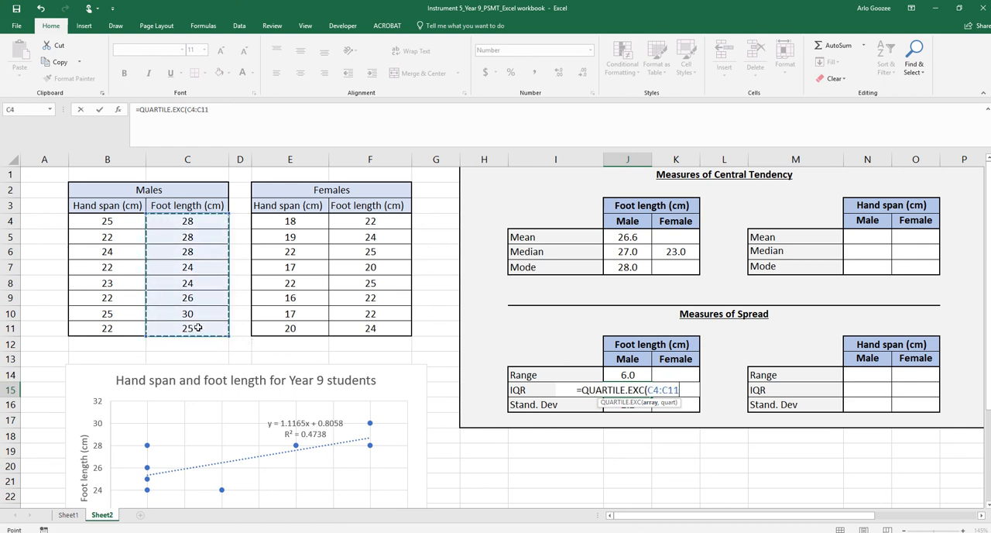
type(",")
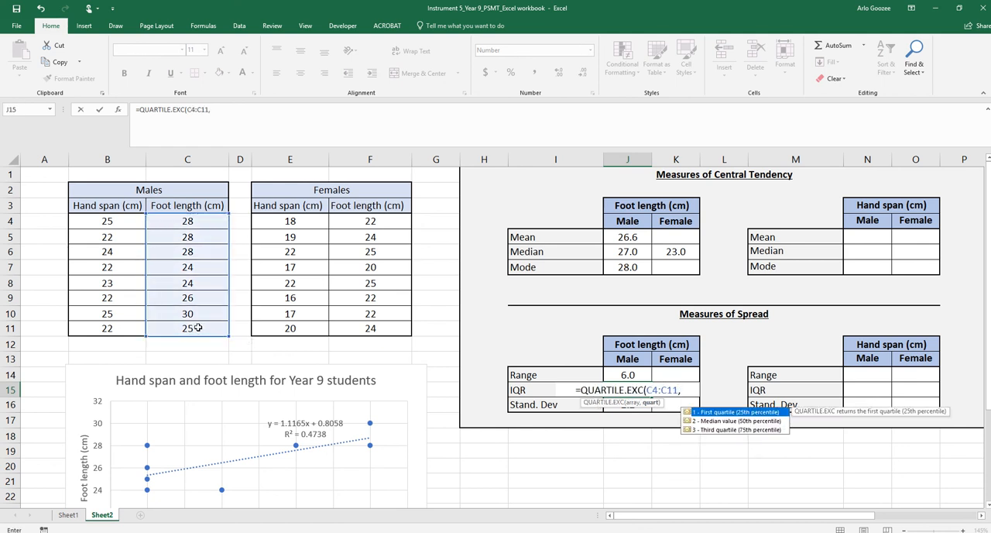
type("2")
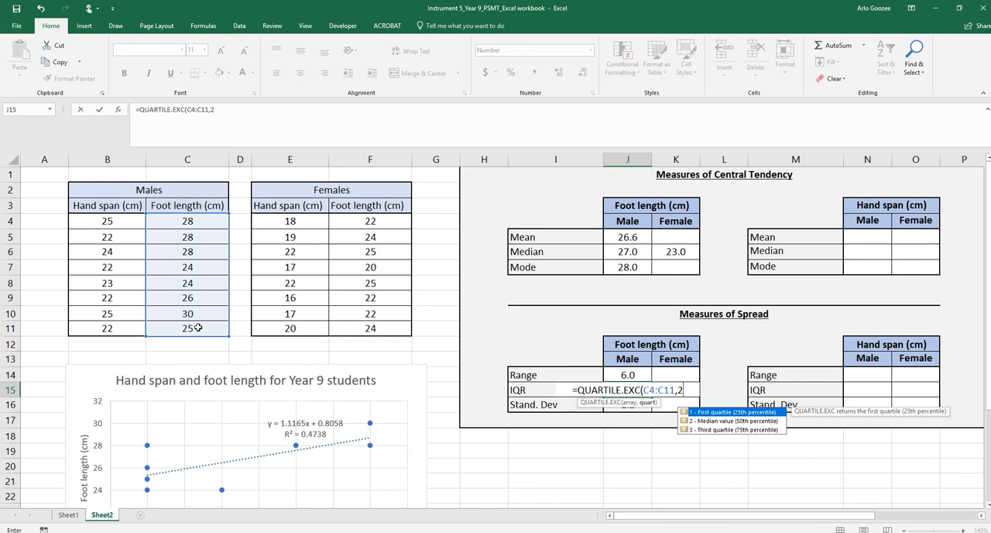
key("BackSpace")
type("3)")
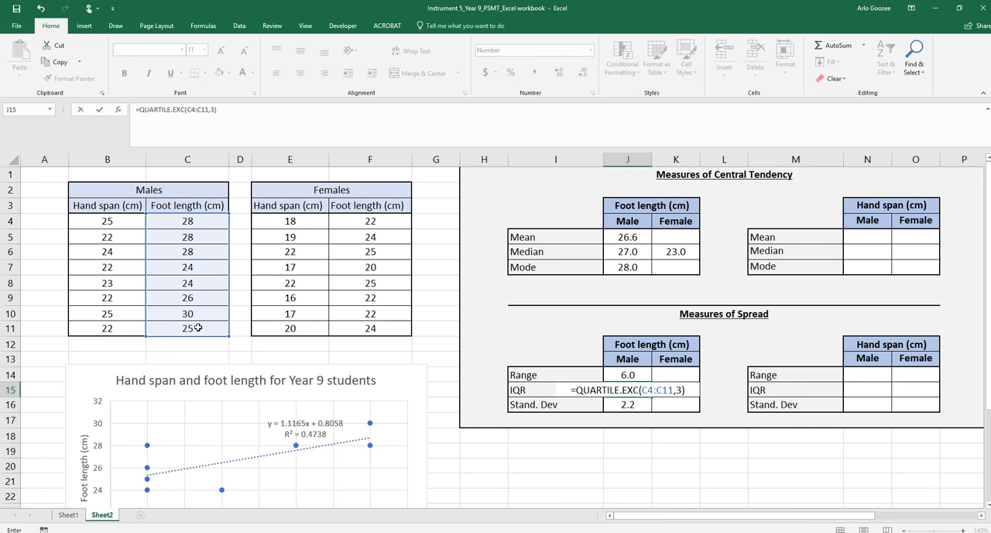
type("-QUAR")
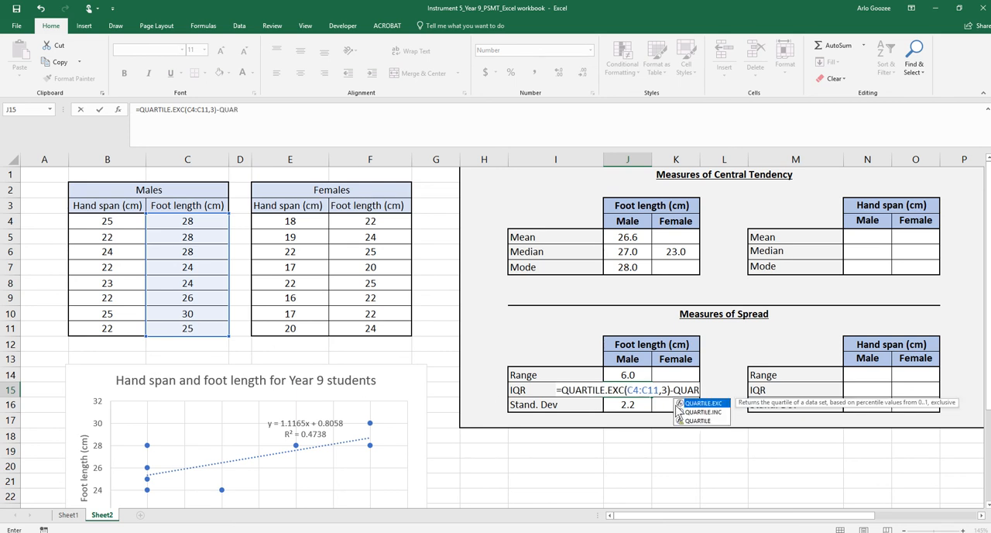
Complete the IQR formula in J15 by subtracting the first quartile, QUARTILE.EXC(C4:C11,1)
double_click(721, 403)
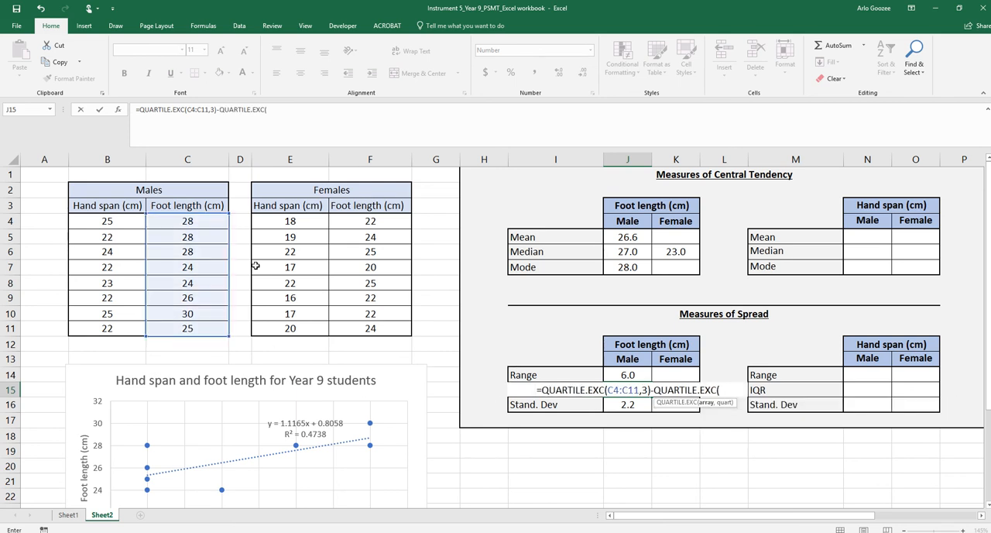
left_click_drag(193, 220, 189, 335)
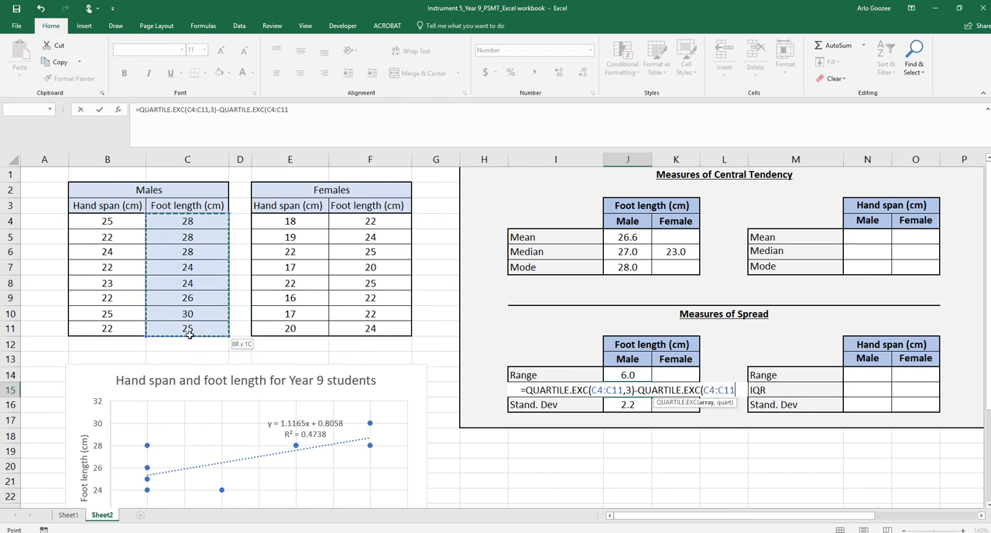
type(",")
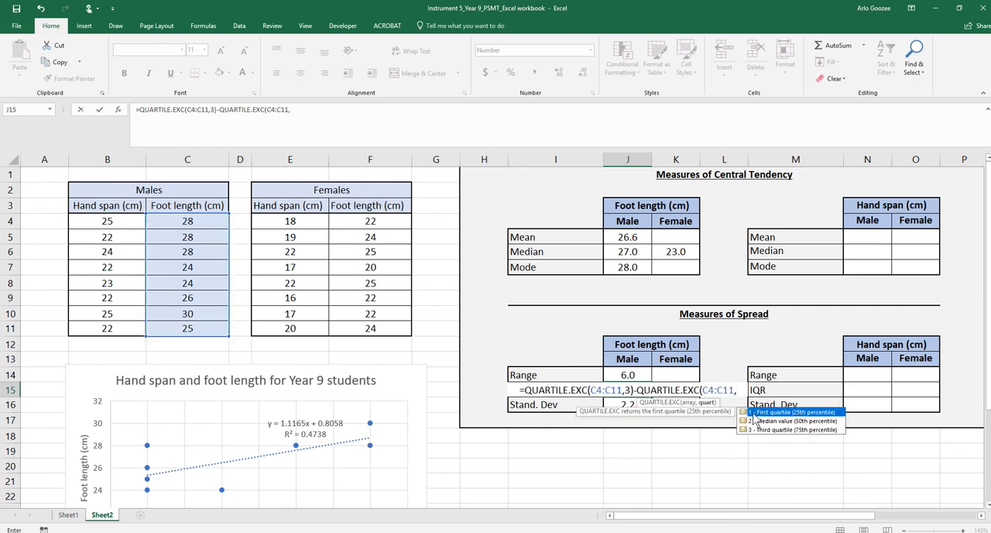
type("1")
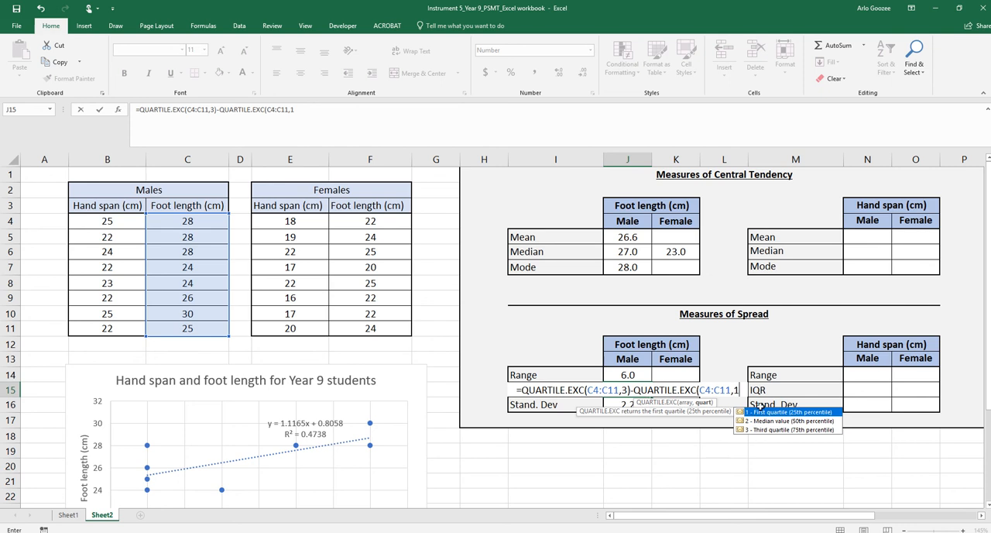
type(")")
key("Return")
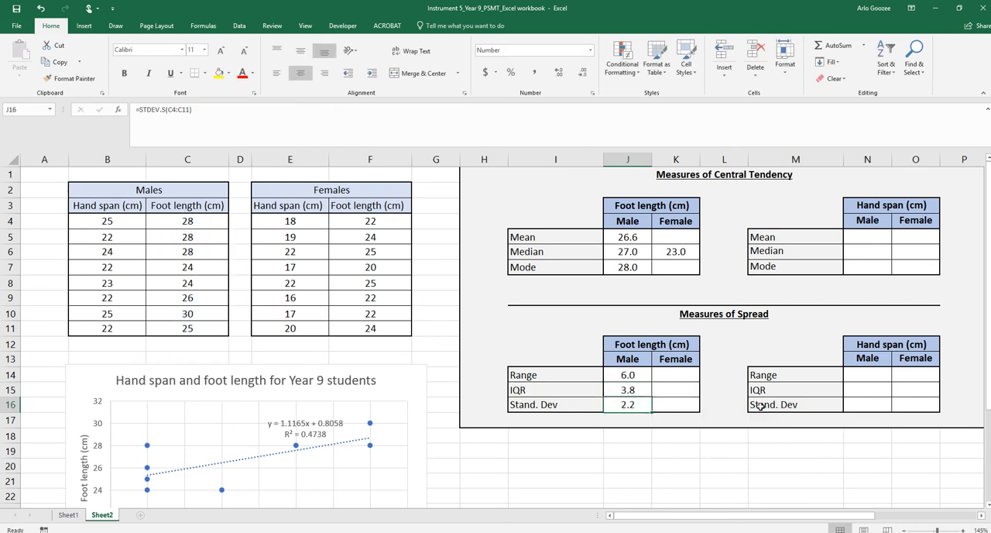
Review the formulas behind the male foot length IQR in J15 and the mean in J5
left_click(649, 391)
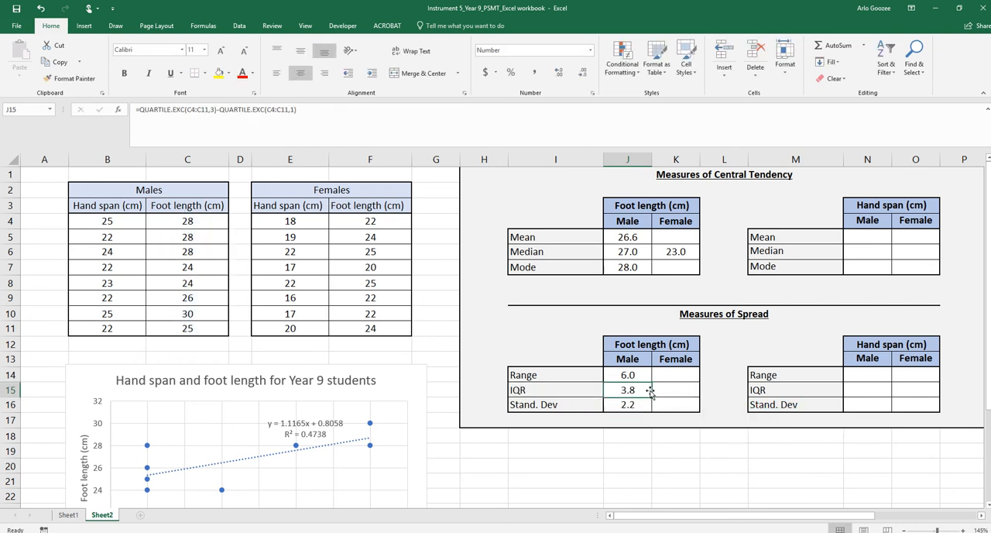
left_click_drag(523, 393, 631, 393)
left_click(638, 161)
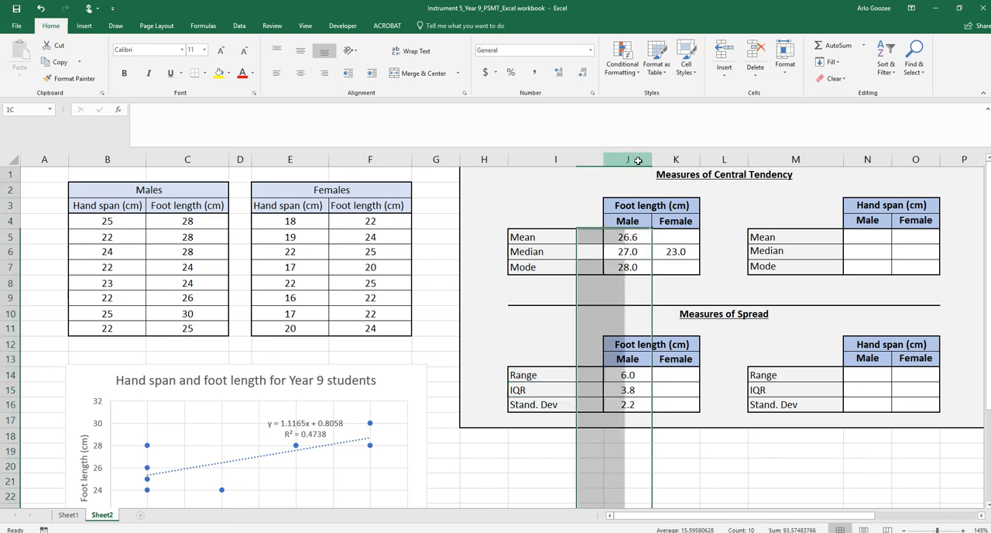
left_click(694, 431)
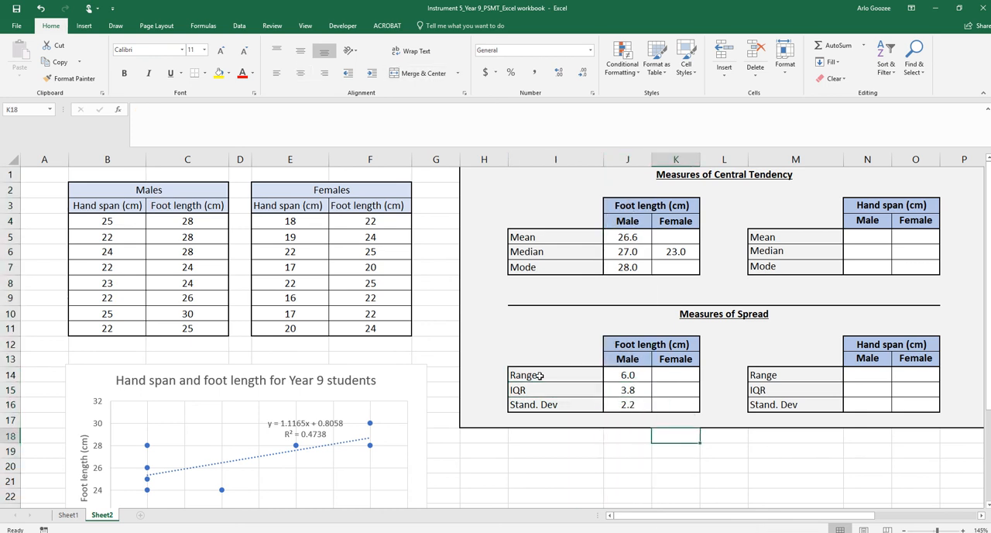
left_click(526, 179)
left_click_drag(526, 178, 686, 267)
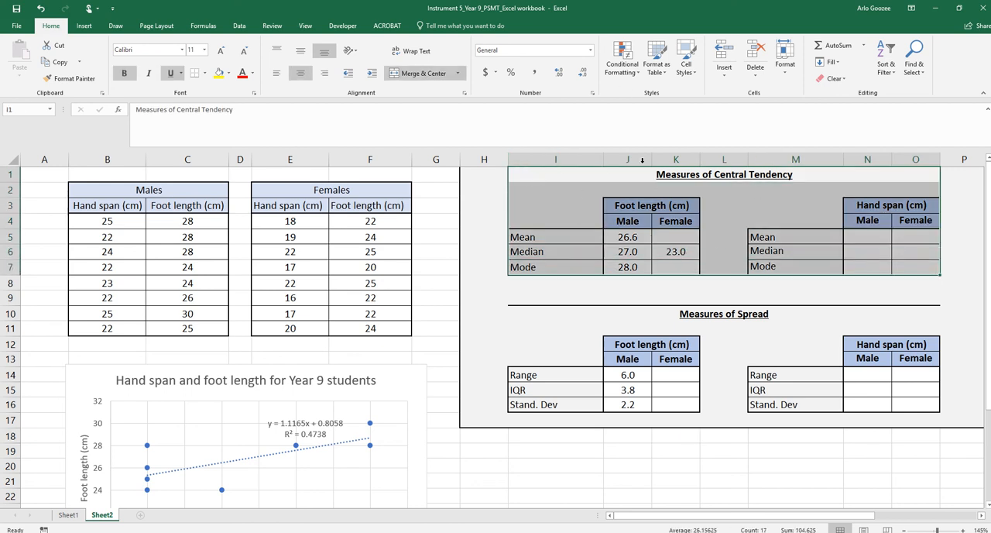
left_click(639, 237)
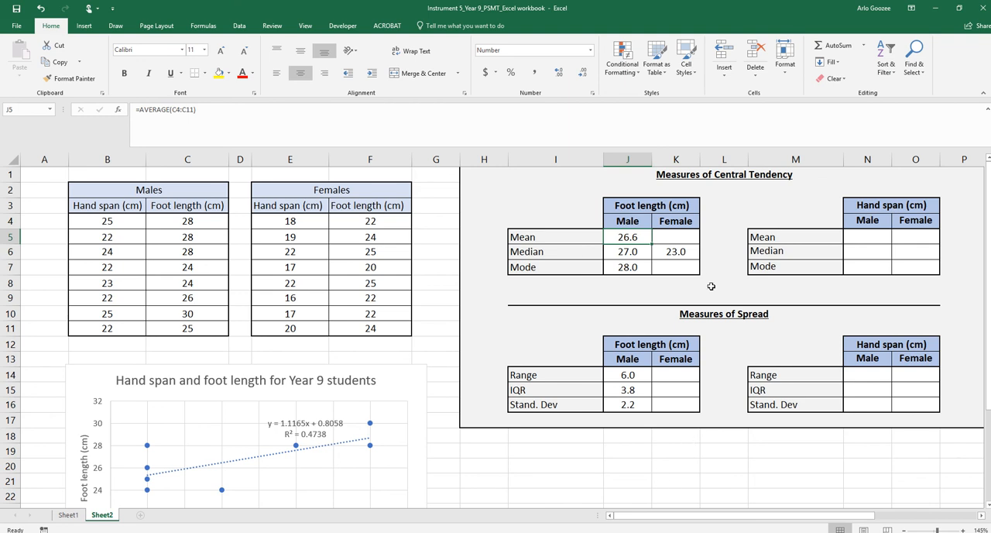
left_click(711, 287)
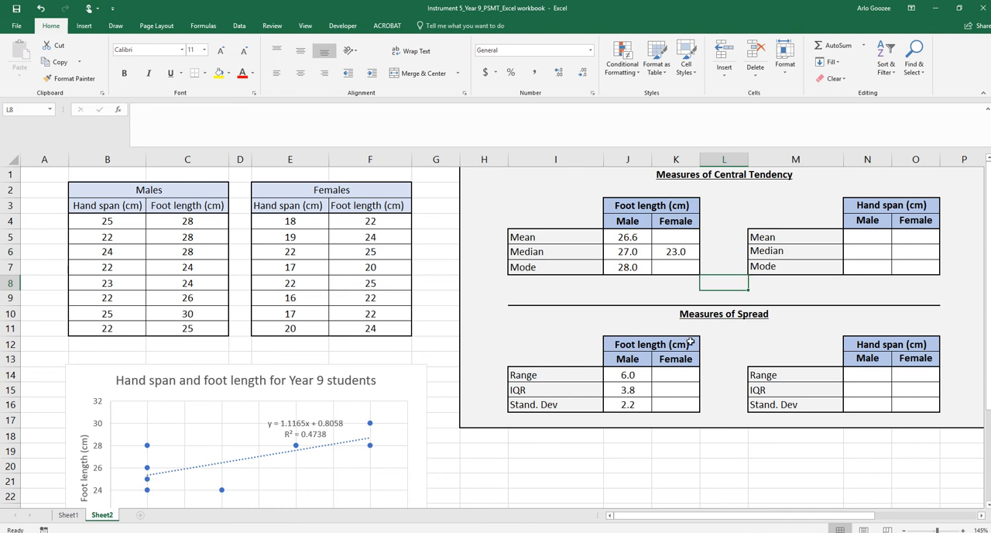
Display the sheet's formulas instead of values and autofit columns J and K to read them in full
key("ctrl+grave")
left_click_drag(714, 516, 783, 516)
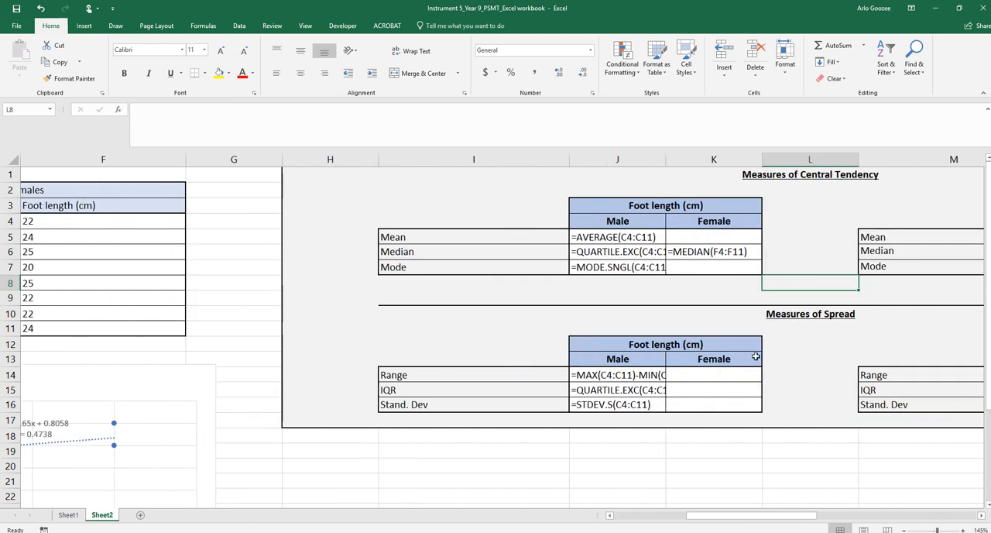
left_click(612, 237)
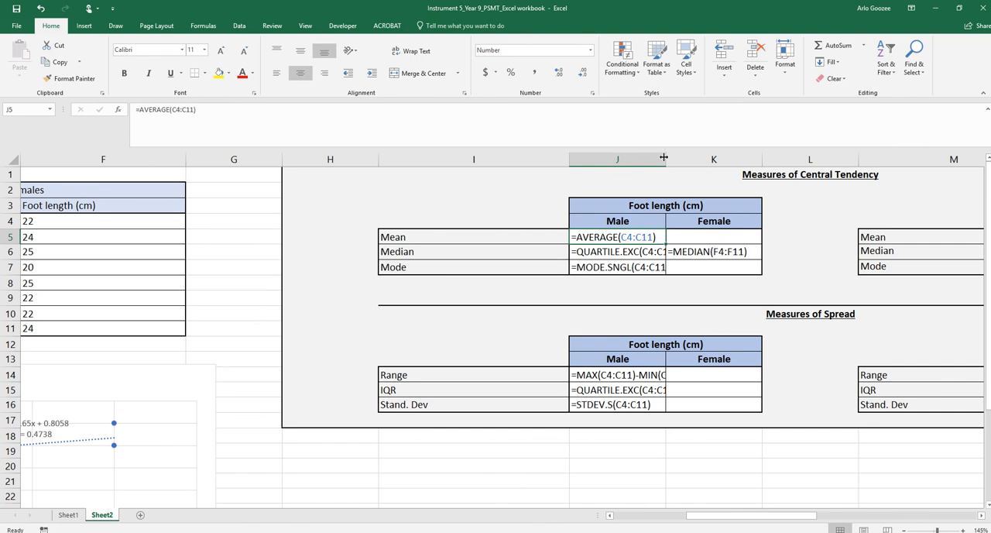
mouse_move(664, 158)
left_mouse_down()
mouse_move(794, 159)
mouse_move(682, 162)
left_mouse_up()
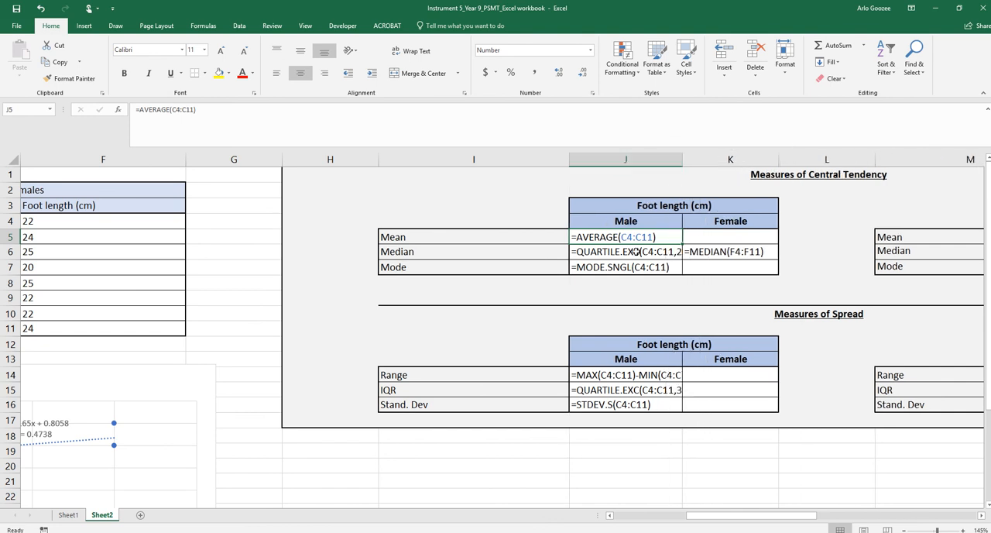
double_click(687, 165)
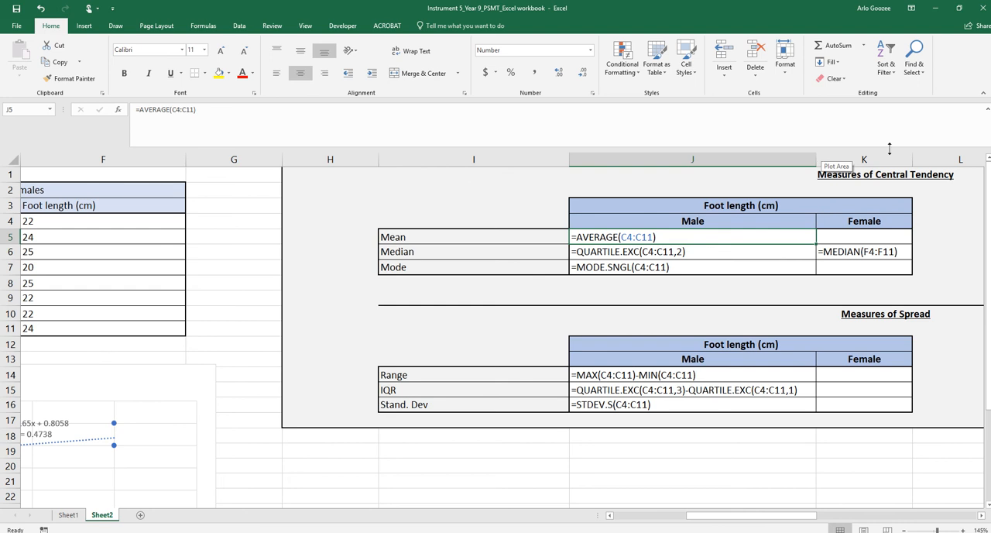
double_click(914, 159)
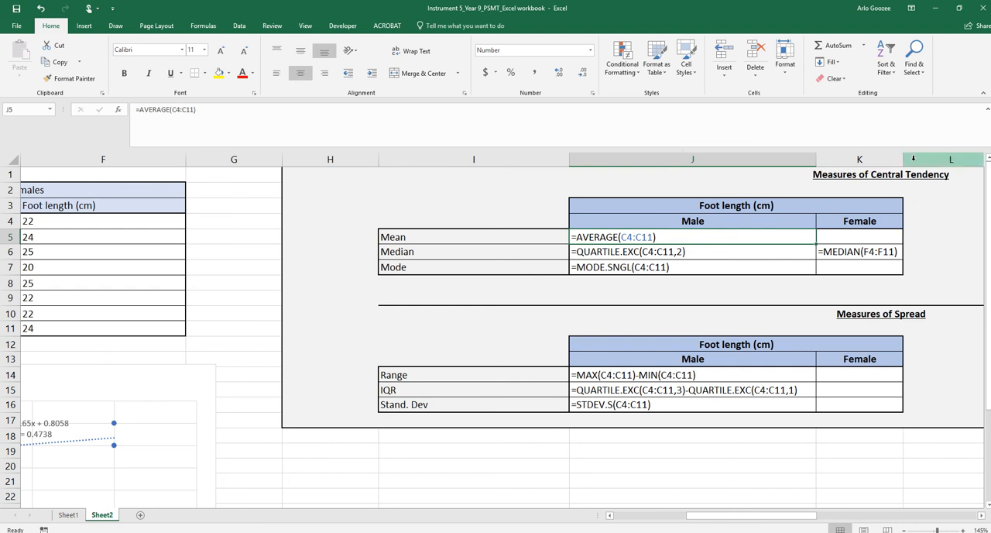
Switch the sheet back to displaying values and narrow column J to suit its contents
key("ctrl+grave")
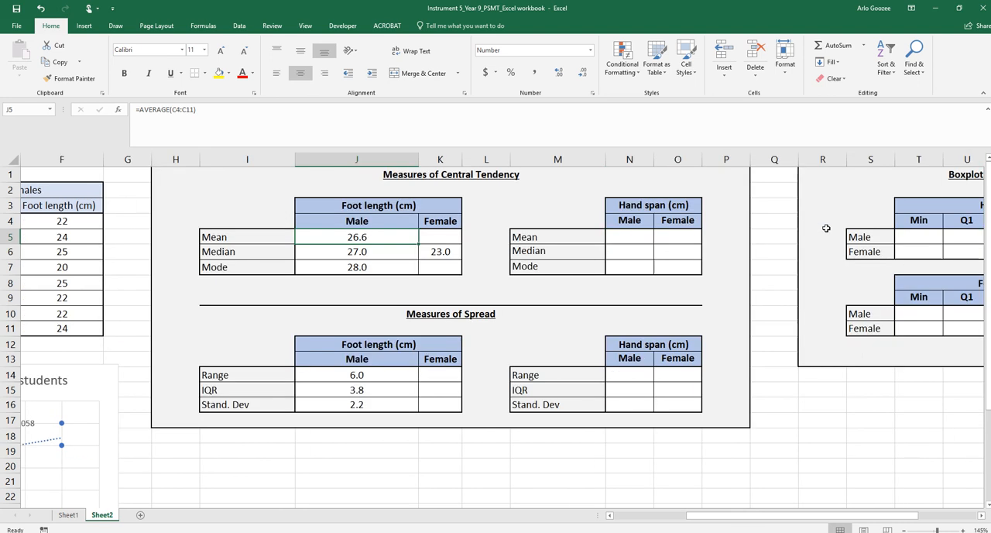
double_click(419, 159)
left_click_drag(324, 158, 350, 158)
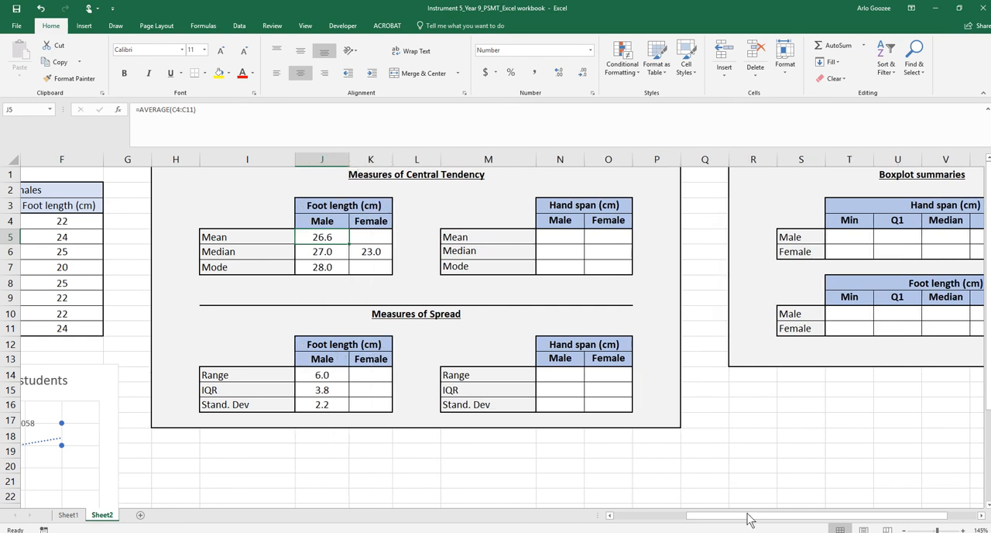
Calculate the minimum male hand span in cell T5 of the boxplot summaries with =MIN(B4:B11)
left_click_drag(748, 517, 800, 514)
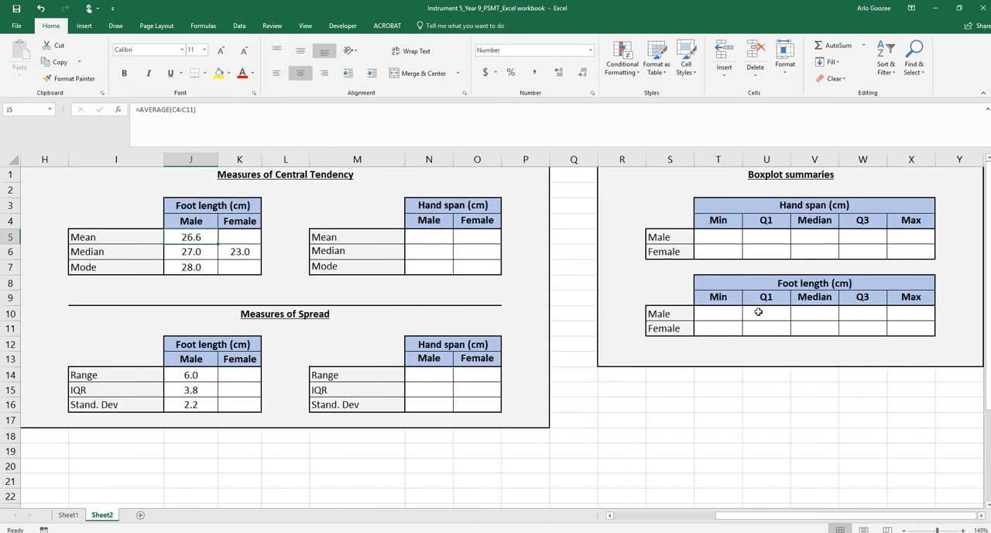
left_click(718, 236)
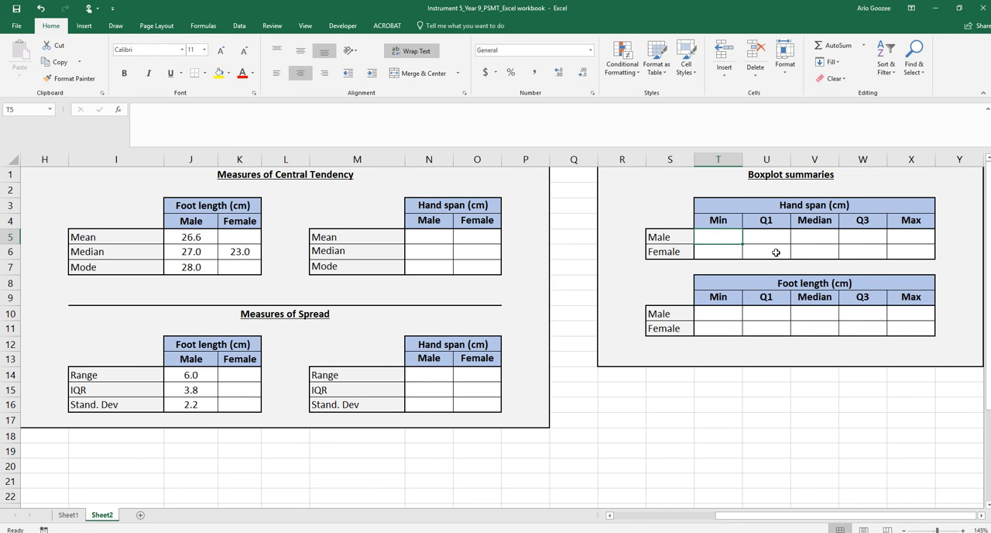
type("=")
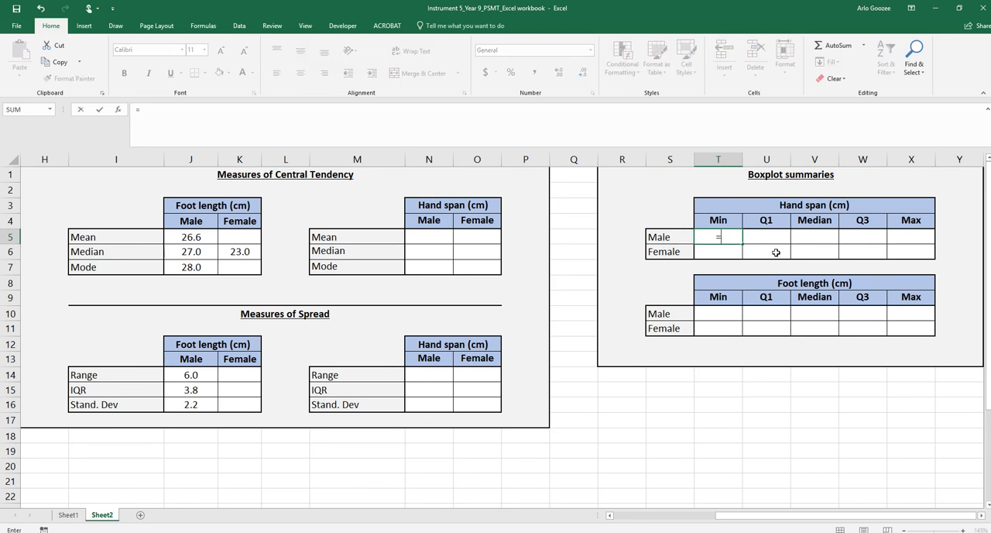
type("MIN(")
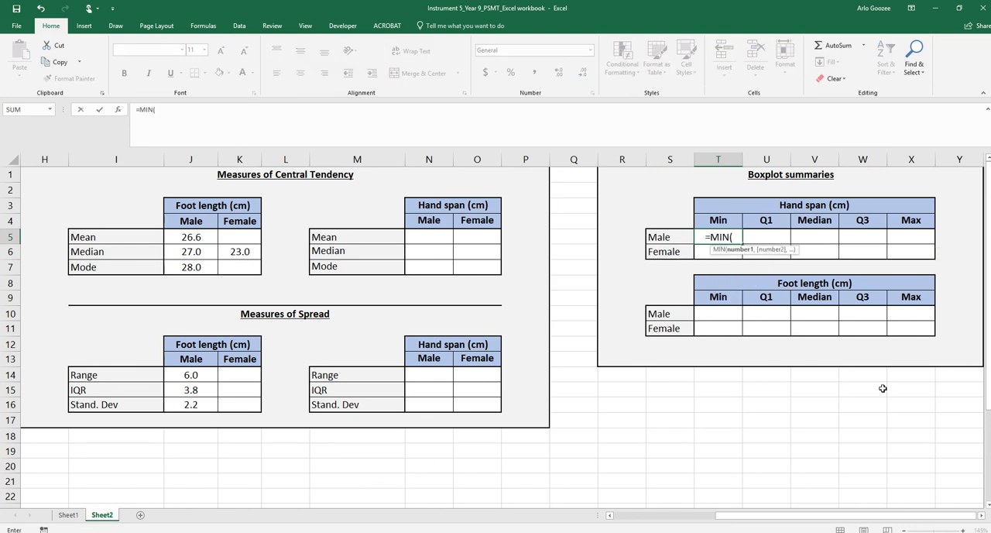
left_click_drag(726, 522, 571, 524)
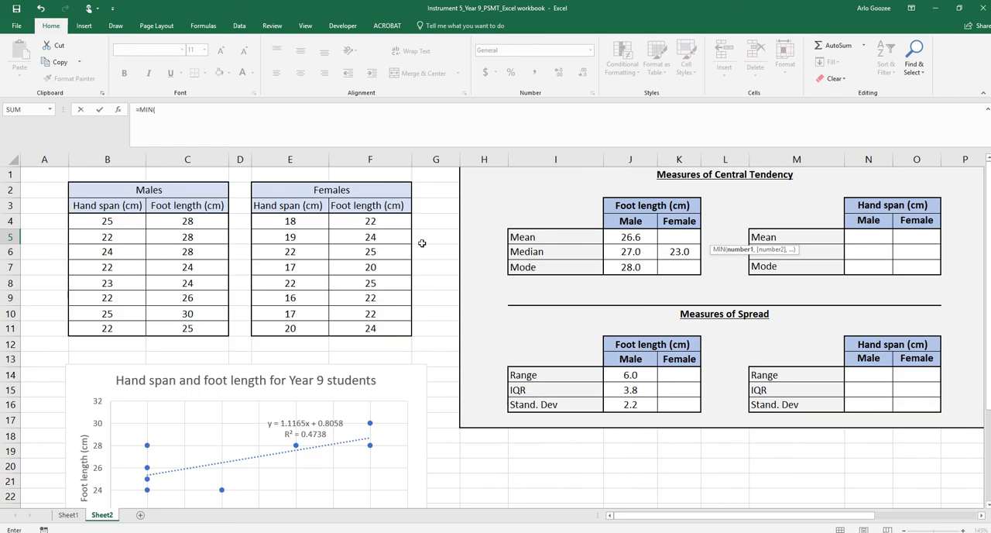
left_click(92, 220)
left_click_drag(81, 272, 93, 323)
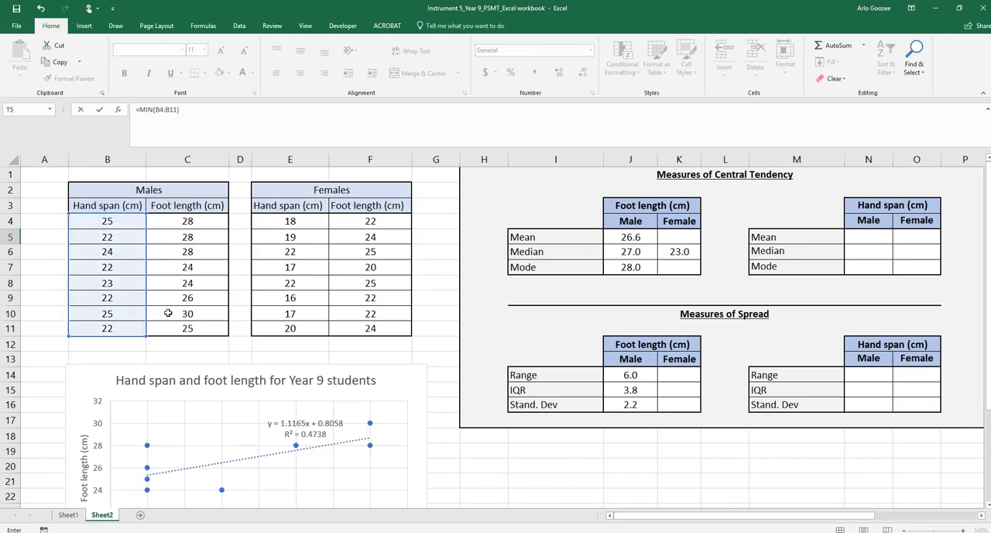
key("Return")
Hide columns H to P to bring the boxplot summaries next to the data, and select the male hand span Q1 cell U5
left_click_drag(759, 159, 261, 166)
right_click(261, 166)
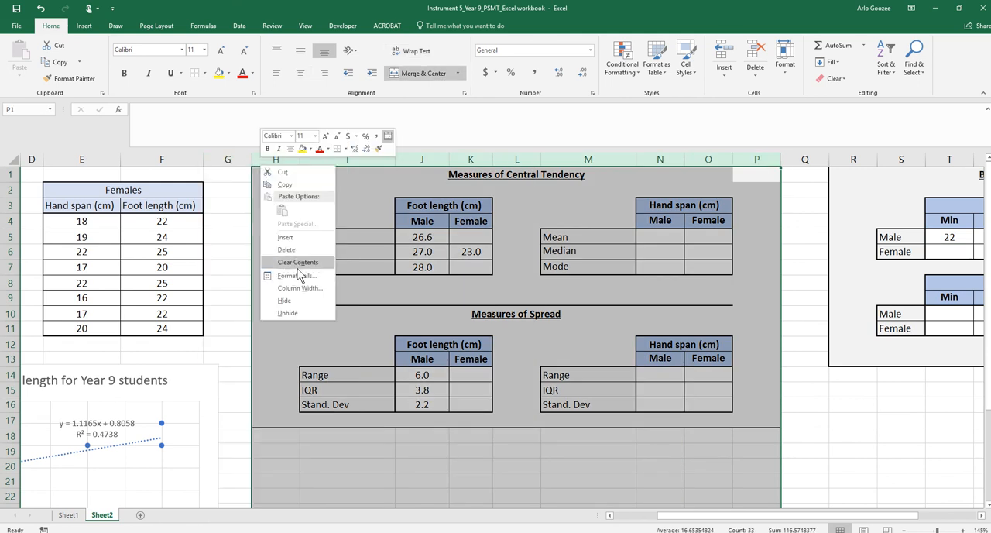
left_click(286, 302)
left_click_drag(770, 515, 704, 524)
left_click(669, 234)
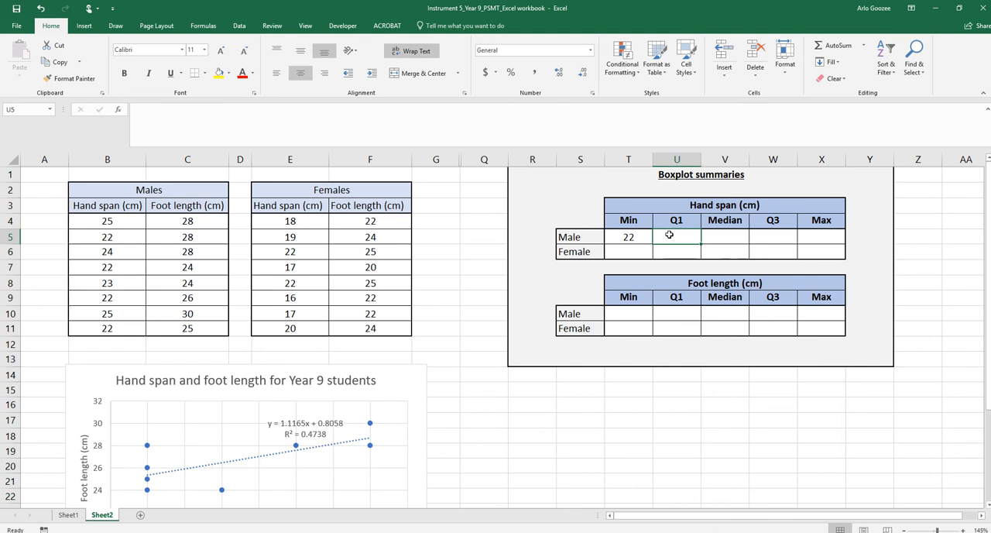
Calculate the male hand span first quartile in cell U5 with =QUARTILE.EXC(B4:B11,1)
type("=QUAR")
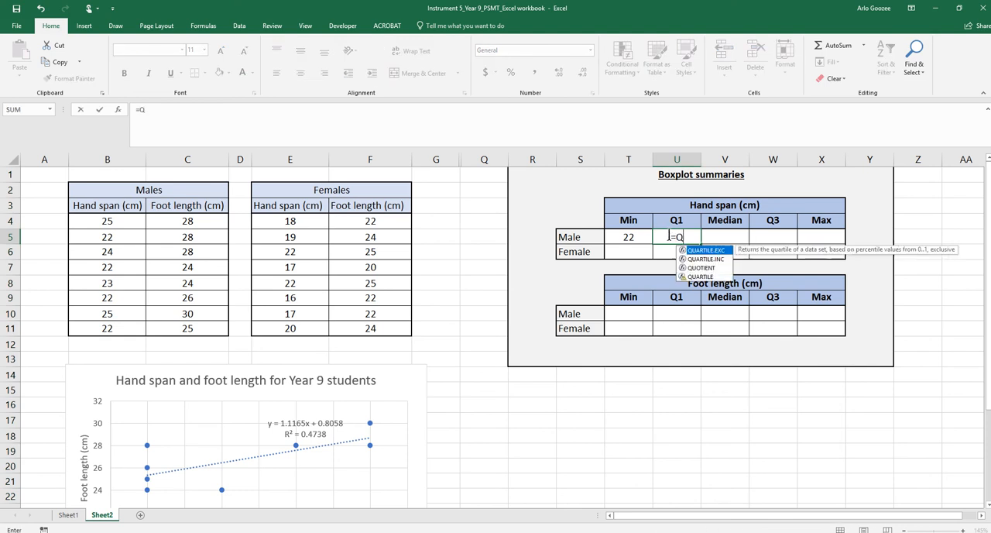
double_click(712, 250)
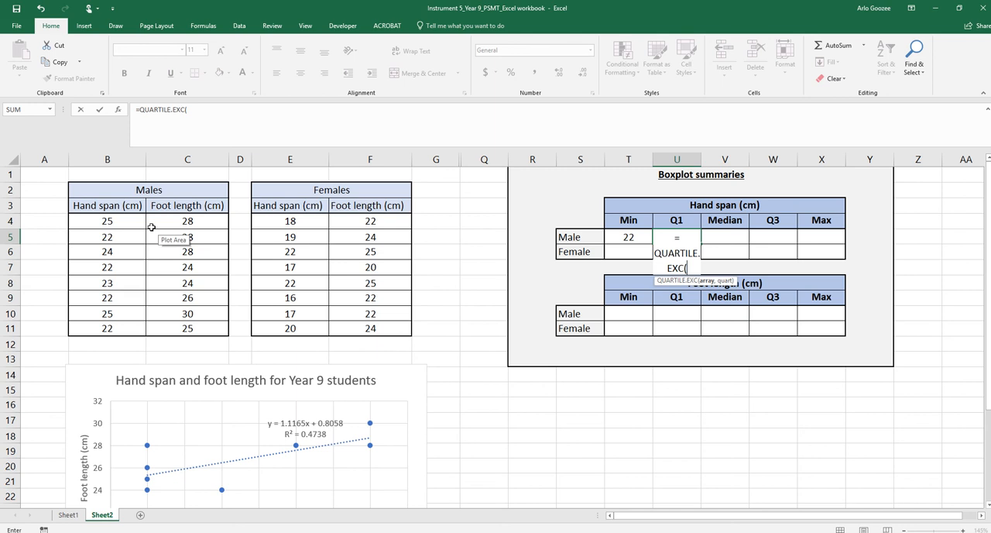
left_click_drag(137, 223, 120, 330)
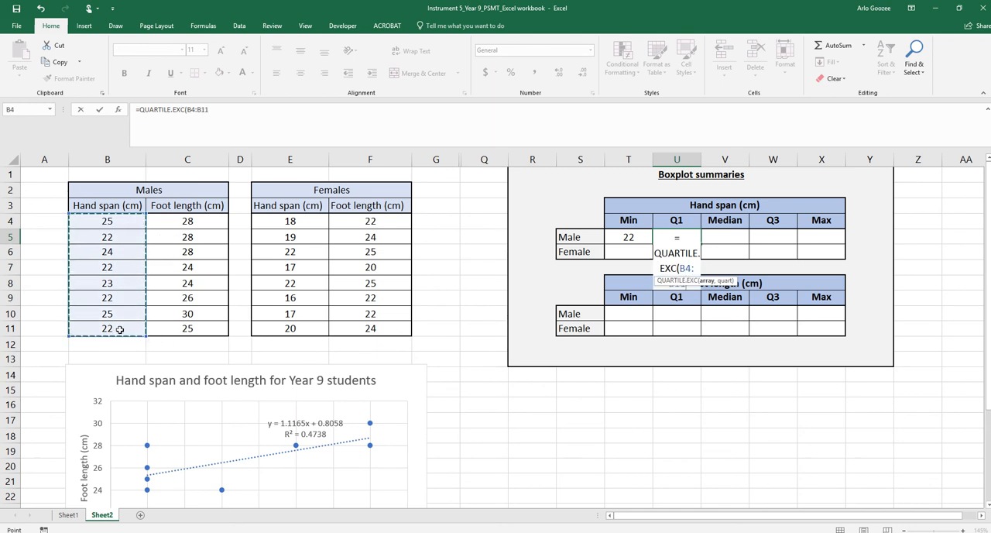
type(",")
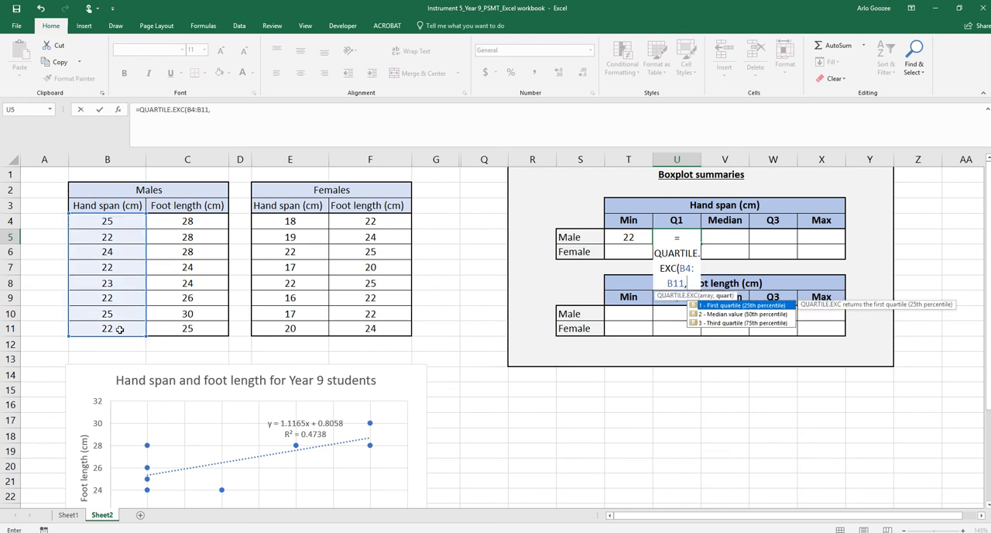
type("1)")
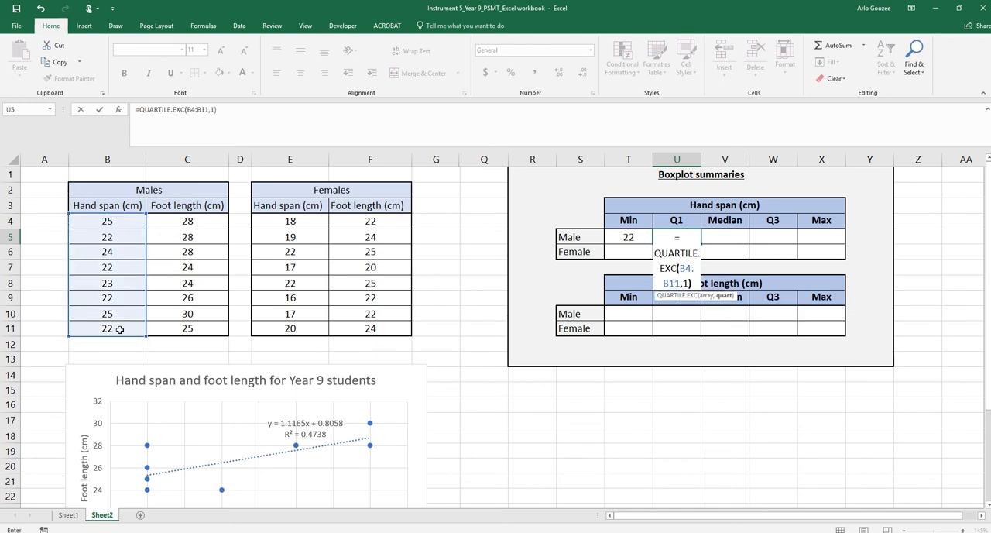
key("Return")
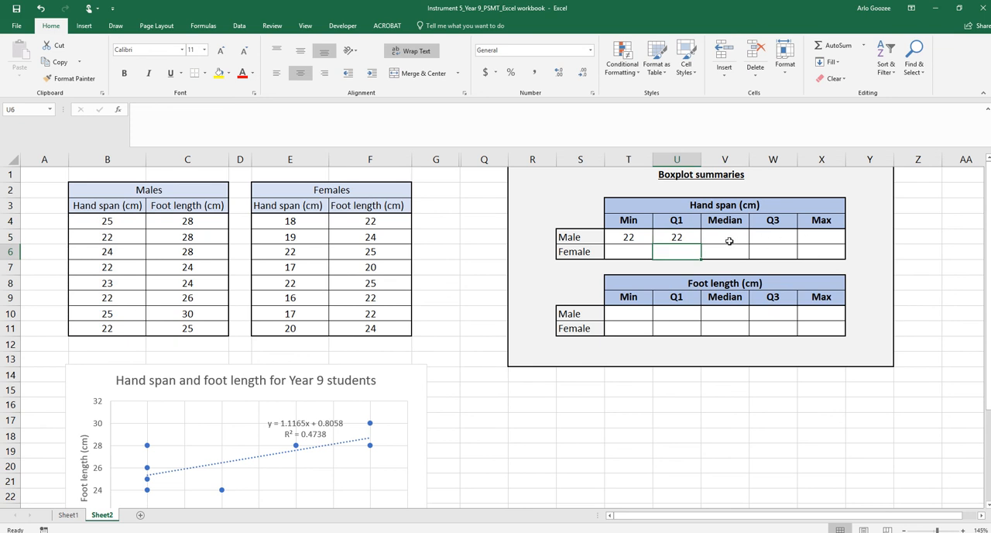
Calculate the male hand span median in cell V5 with =MEDIAN(B4:B11)
left_click(729, 241)
type("=MEDIAN(")
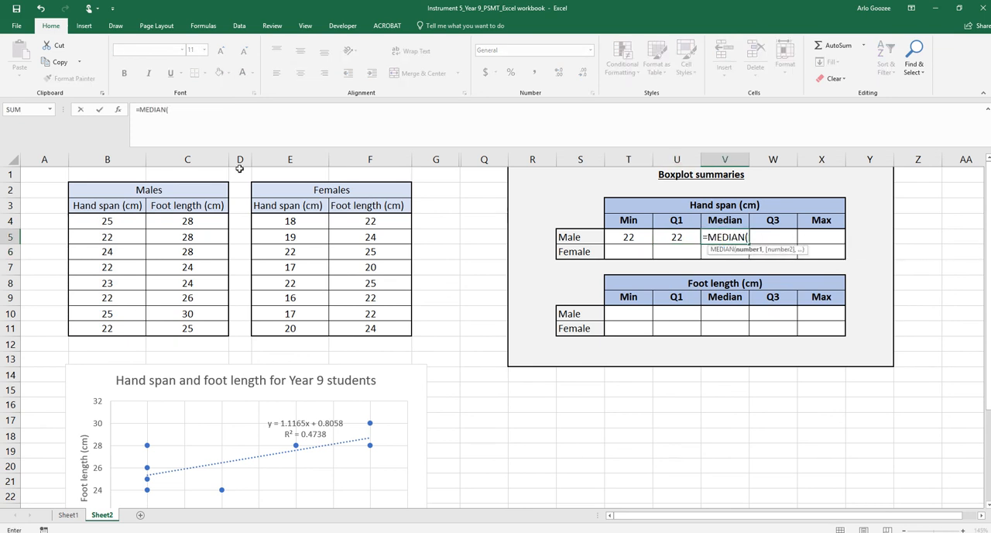
left_click_drag(103, 221, 101, 324)
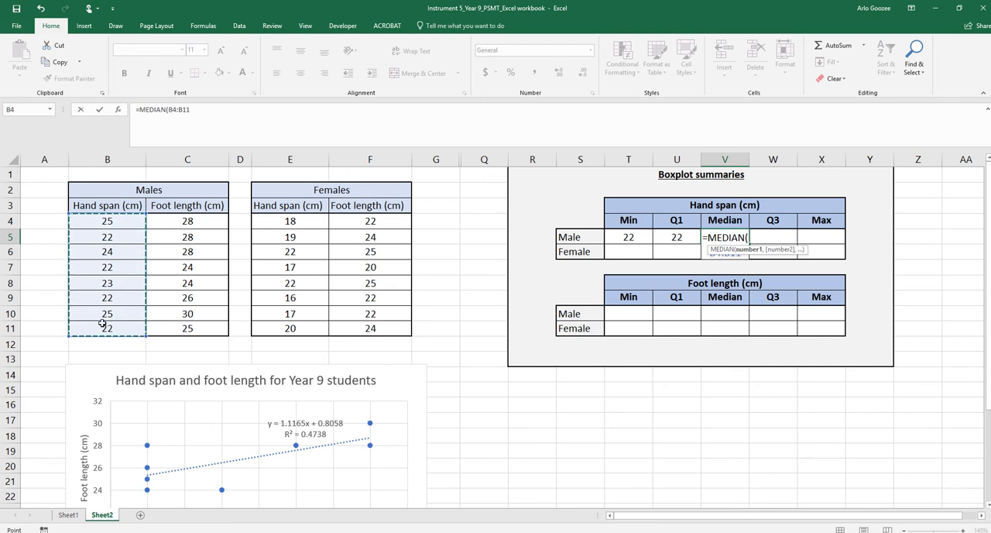
key("Return")
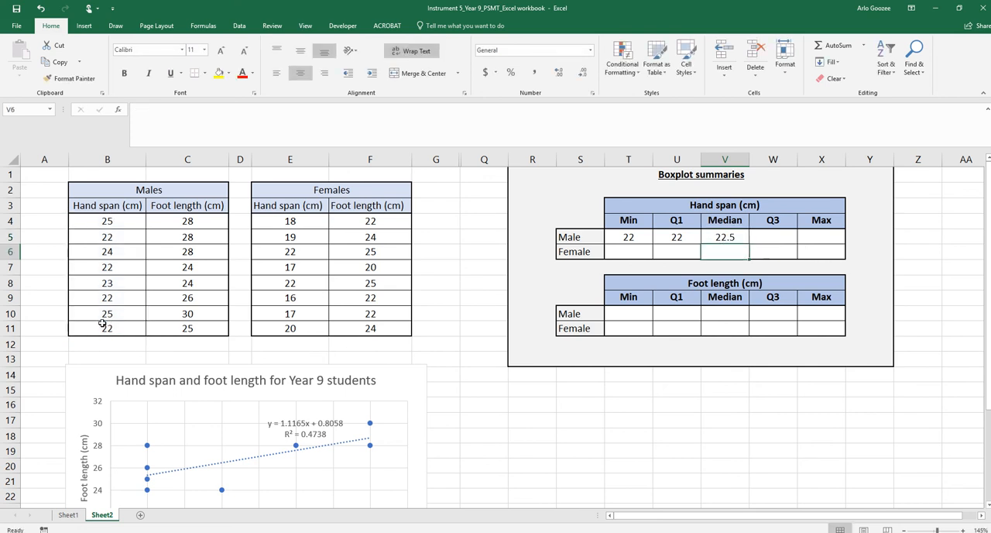
Calculate the male hand span third quartile in cell W5 with =QUARTILE.EXC(B4:B11,3)
left_click(764, 236)
type("=")
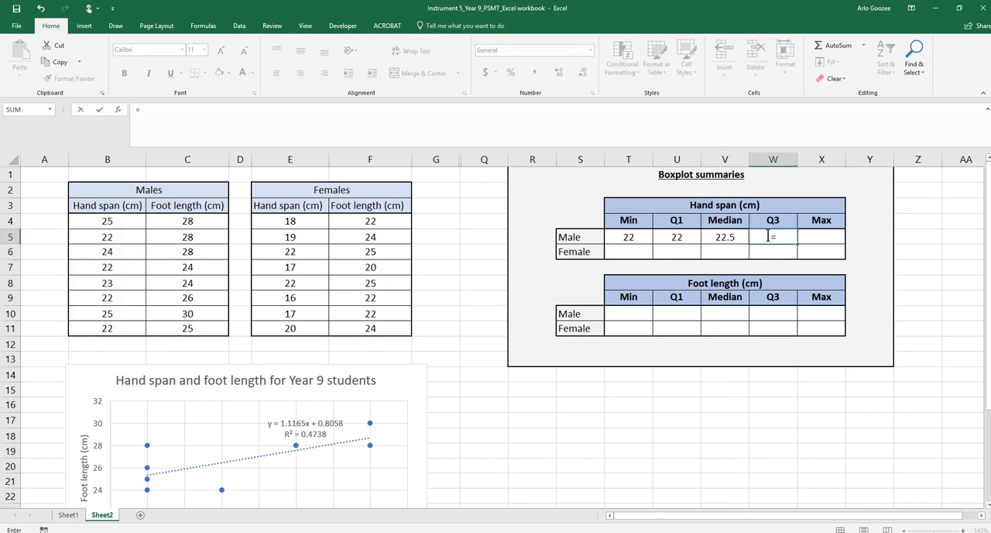
type("QUARTILE")
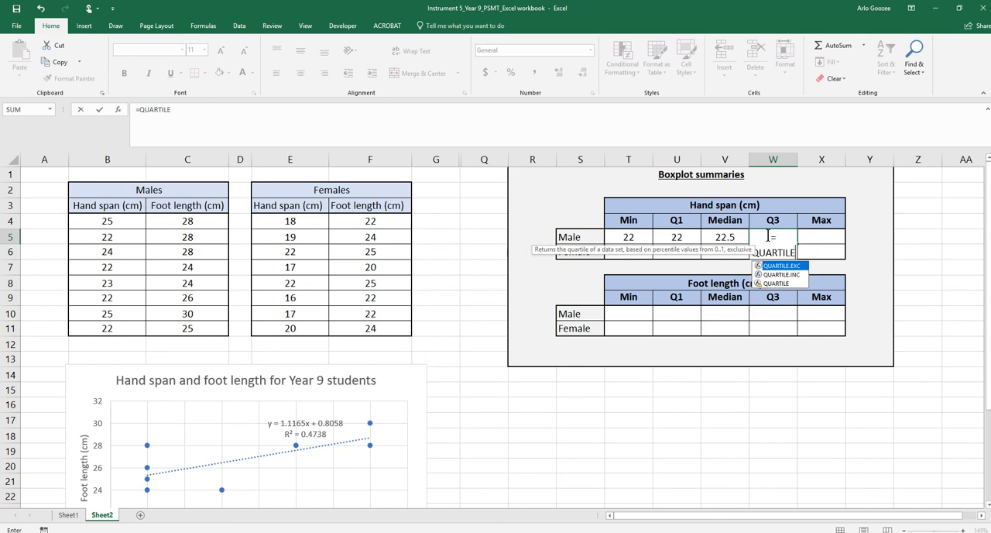
type(".EXC(")
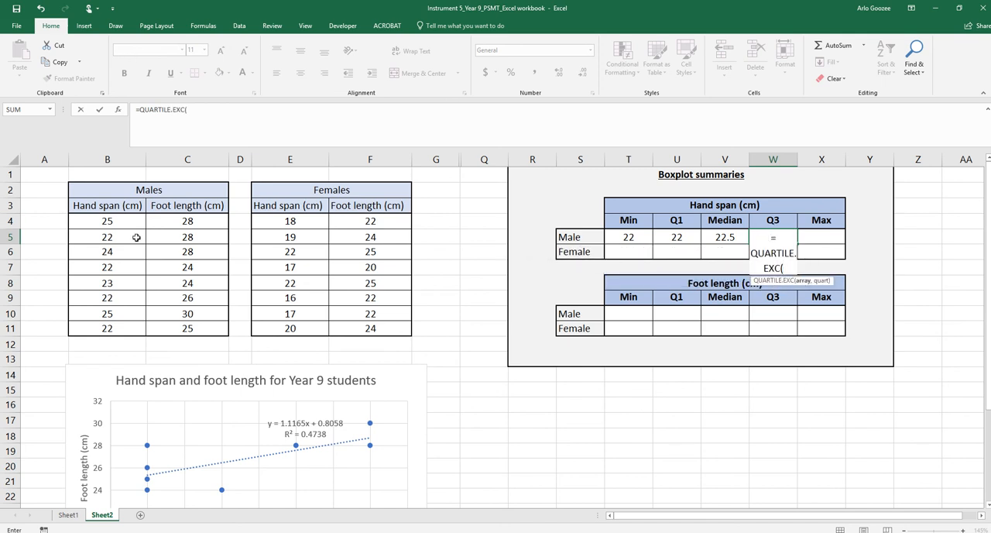
left_click_drag(131, 223, 130, 337)
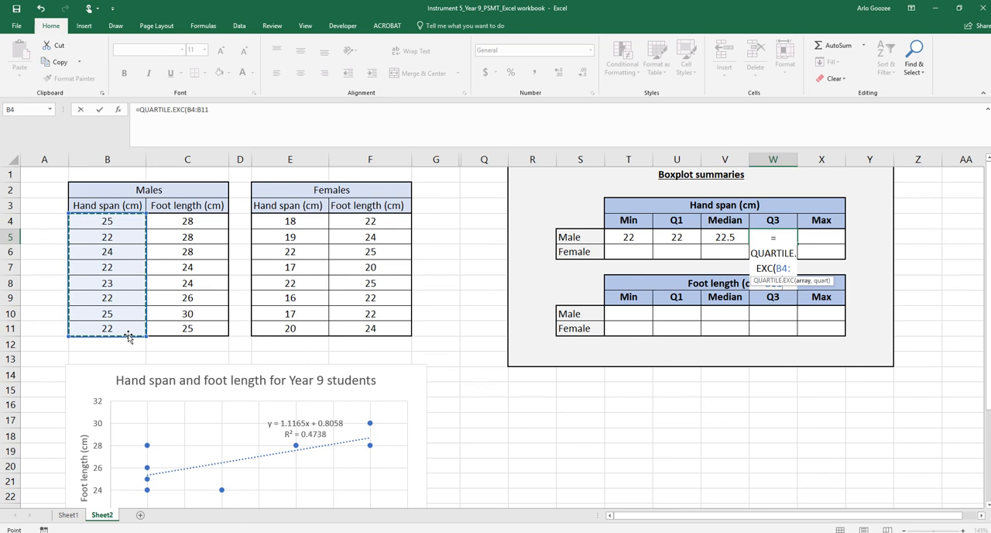
type(",")
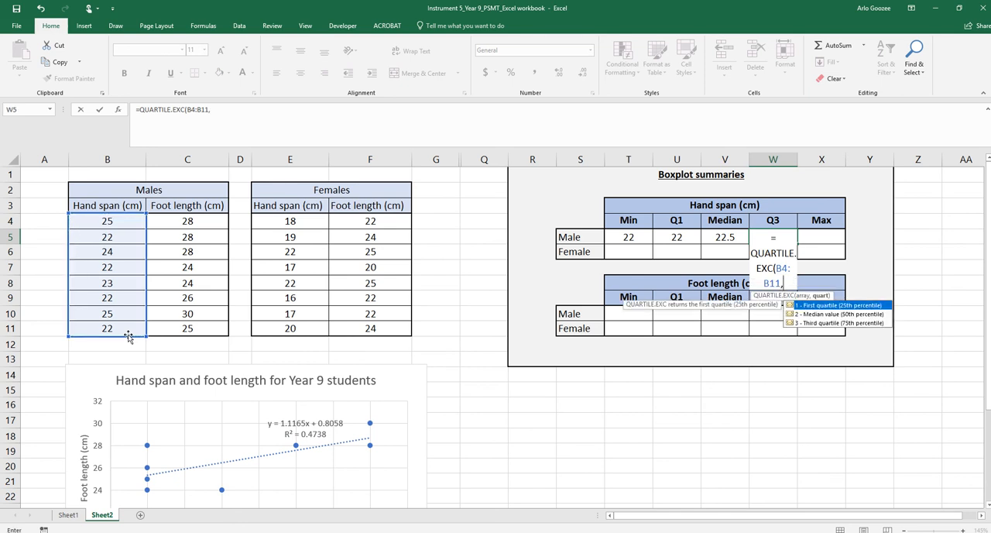
type("3)")
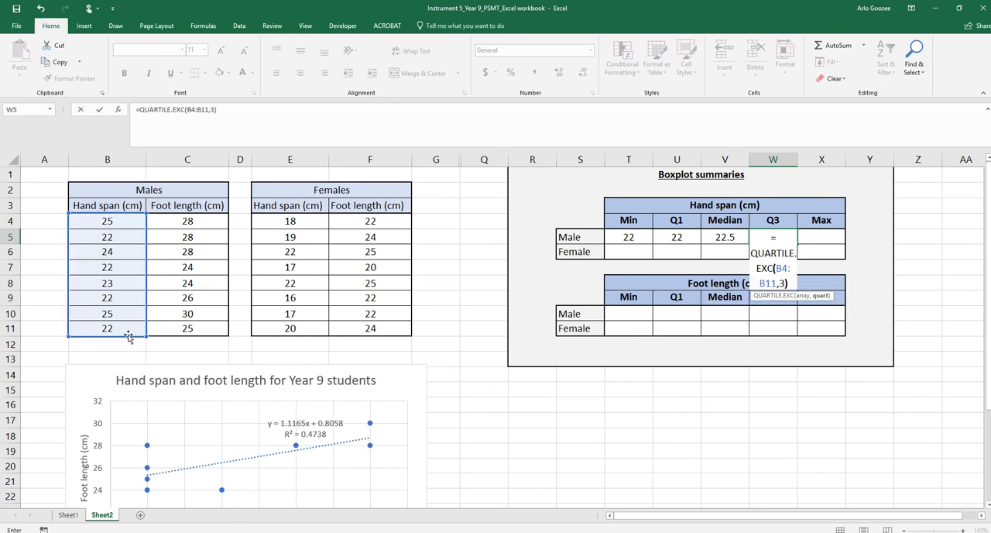
key("Return")
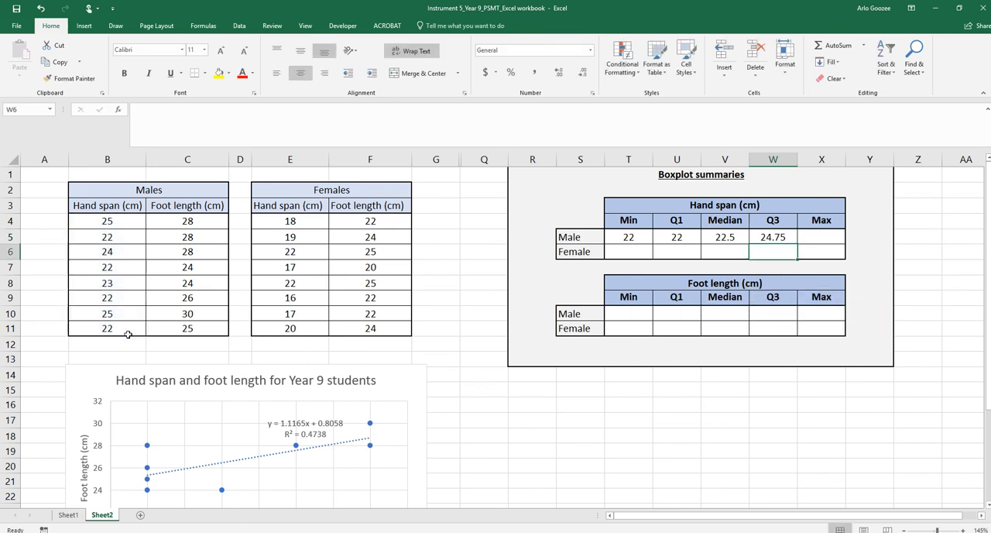
Calculate the maximum male hand span in cell X5 with =MAX(B4:B11)
left_click(843, 240)
type("=MAX(")
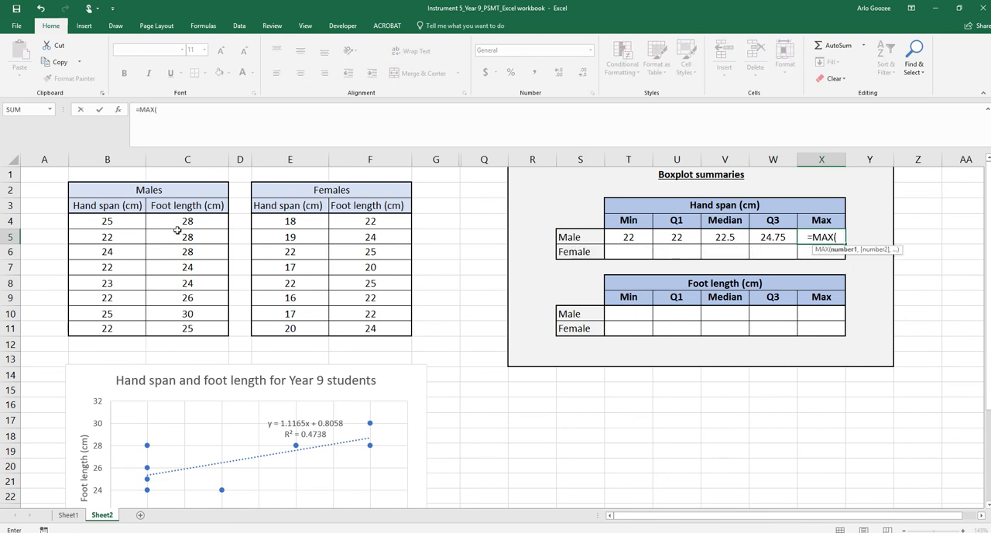
left_click_drag(136, 225, 123, 323)
key("Return")
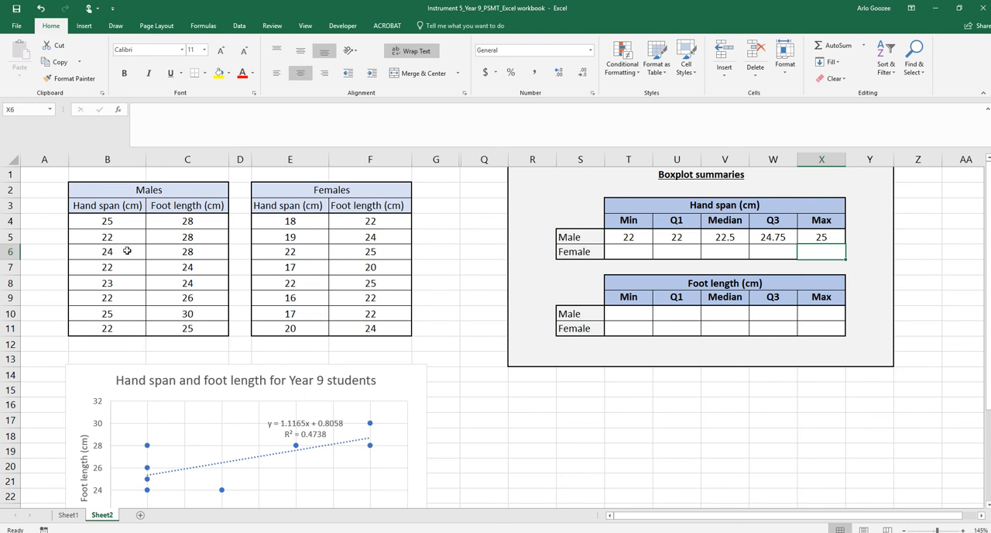
Insert a box and whisker chart of the male hand spans in B4:B11 and shift it slightly to the right
left_click_drag(108, 221, 109, 329)
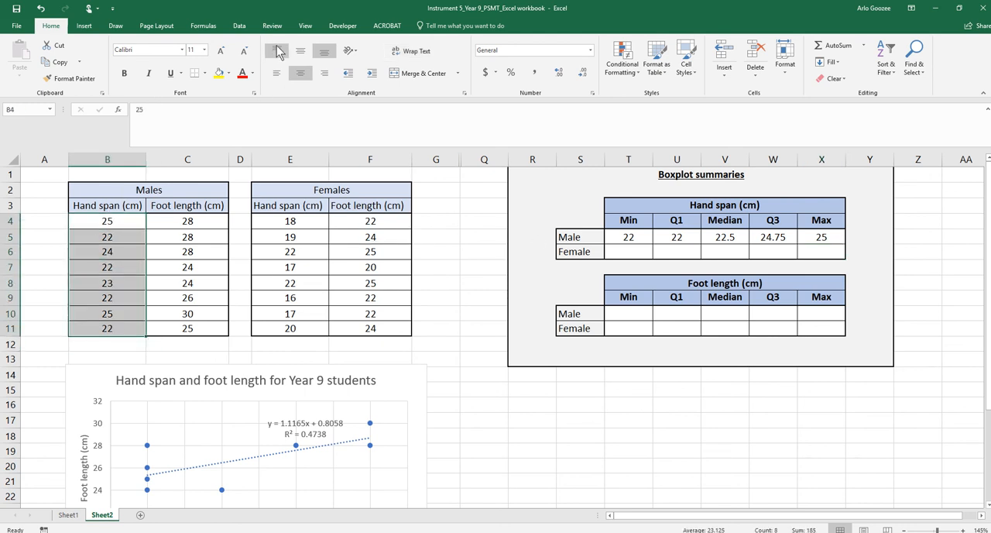
left_click(95, 31)
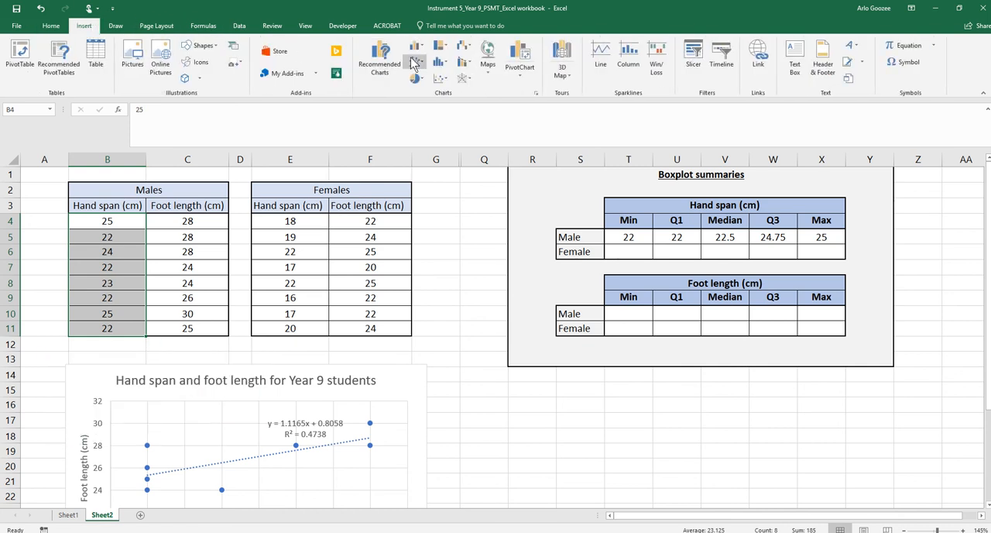
left_click(416, 48)
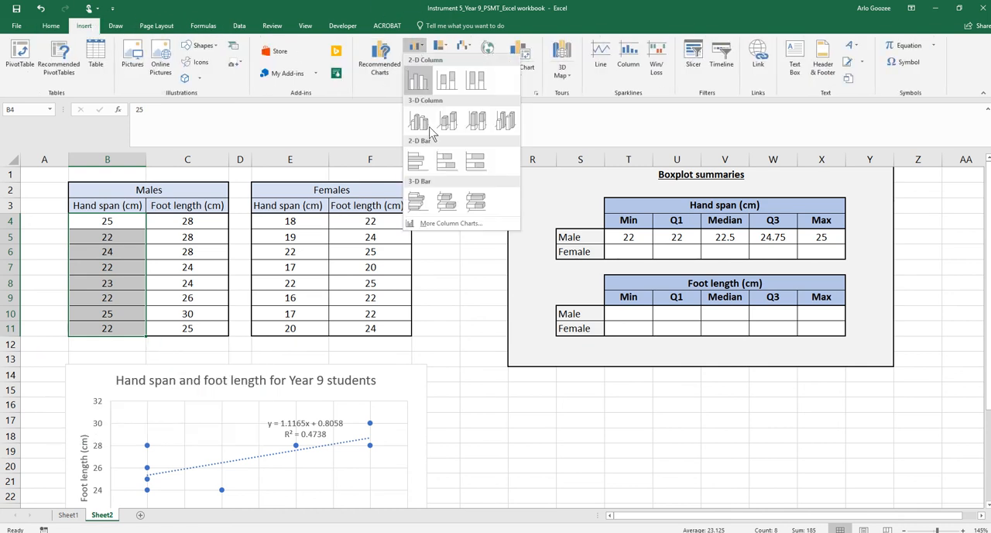
left_click(447, 224)
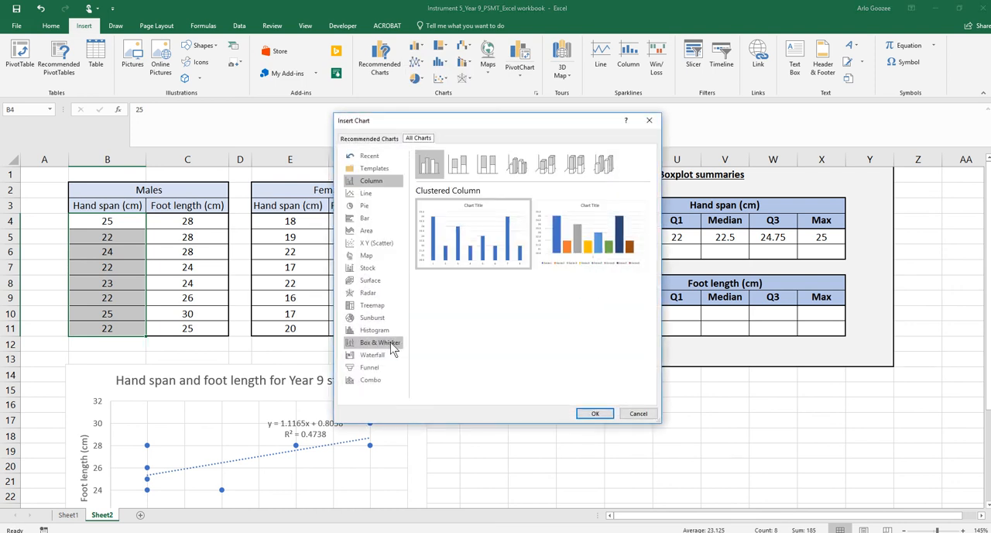
left_click(392, 343)
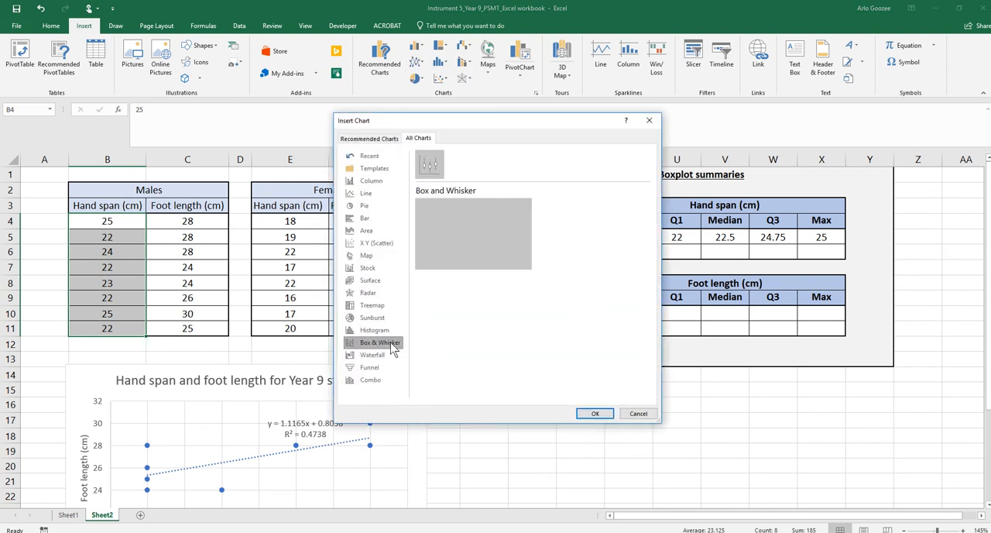
left_click(593, 416)
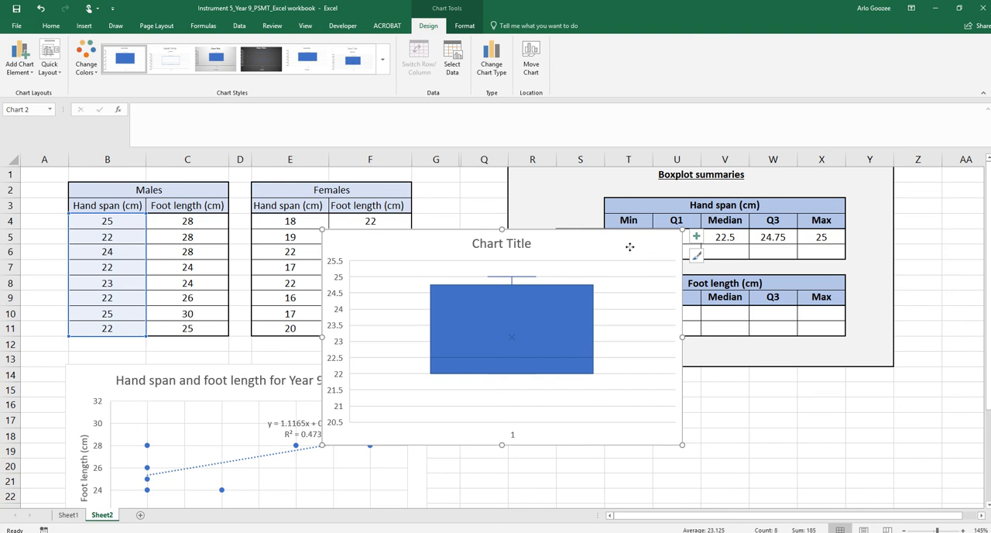
left_click_drag(629, 246, 681, 255)
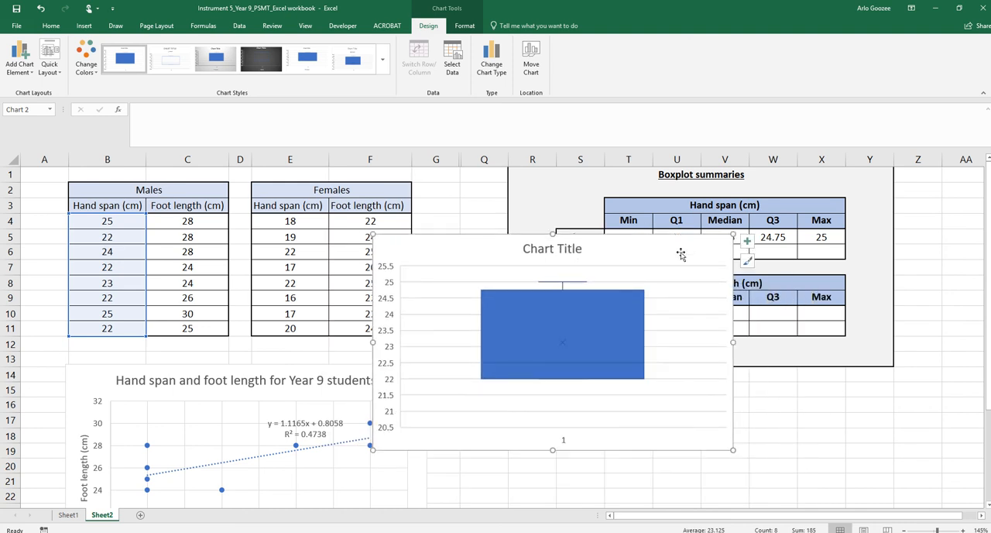
Add the male foot lengths to the box and whisker chart as a series named from C3 with values C4:C11
left_click(456, 70)
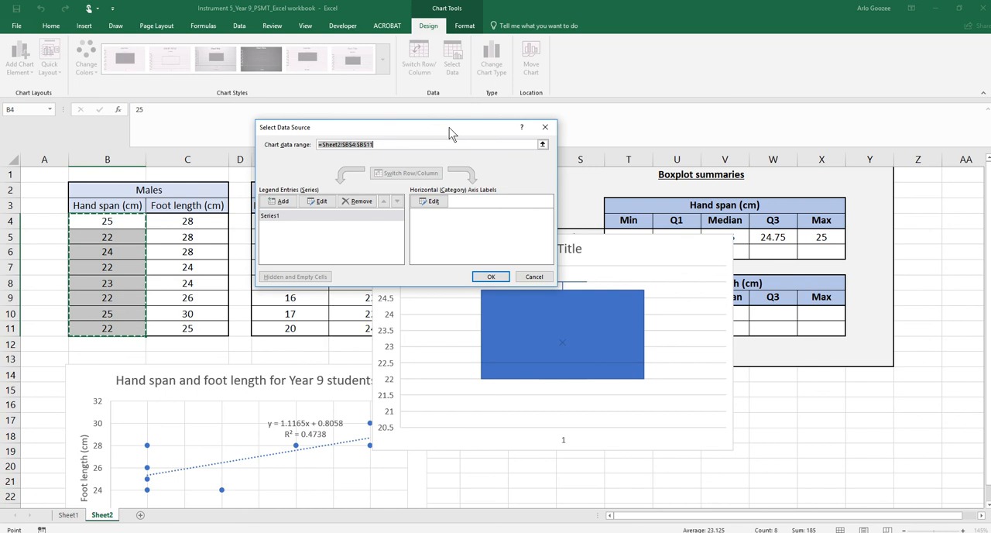
left_click_drag(451, 134, 740, 61)
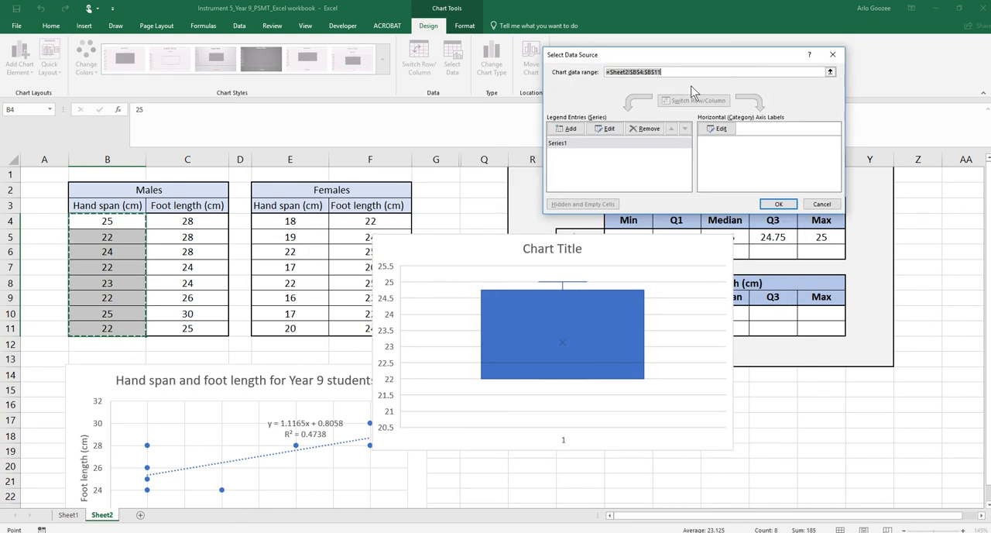
left_click(572, 129)
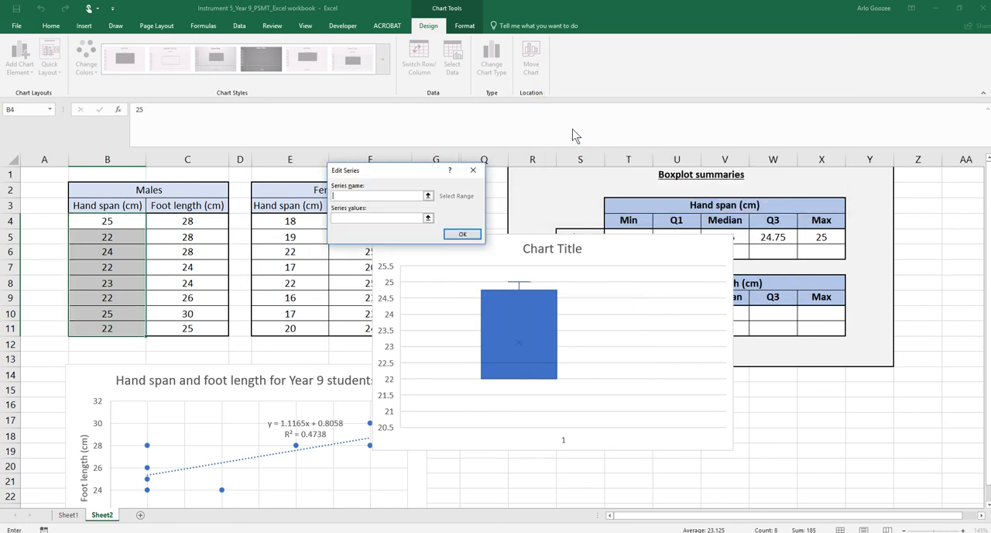
left_click(428, 195)
left_click(203, 208)
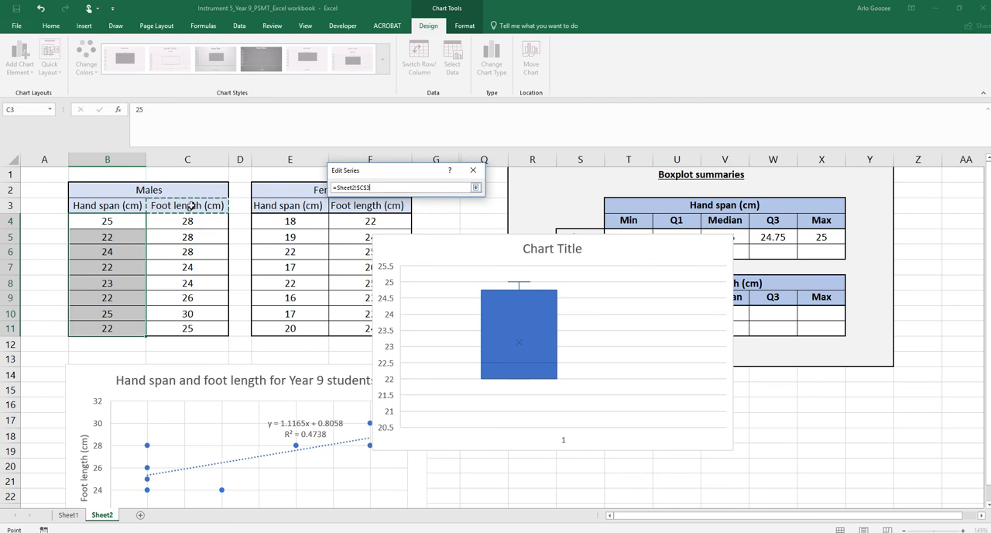
left_click(476, 188)
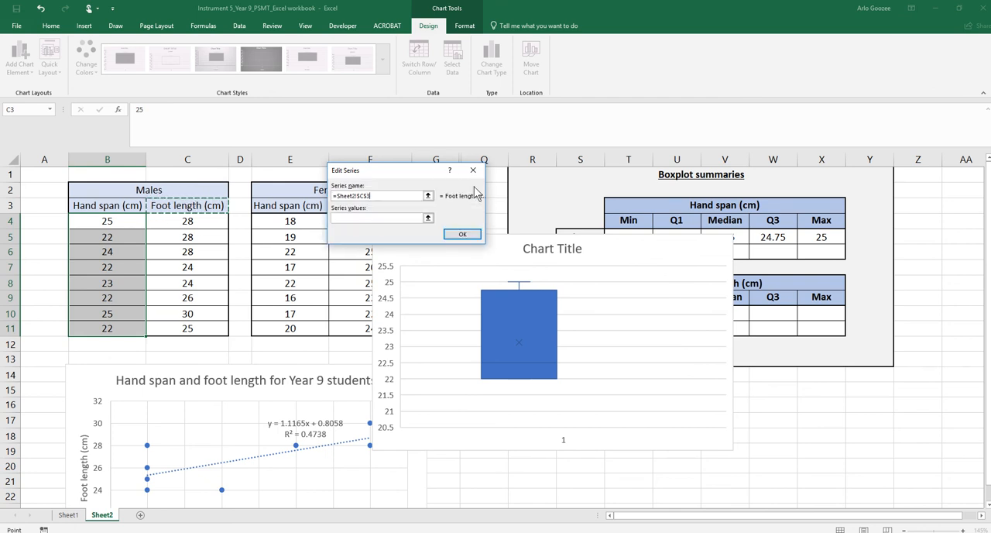
left_click(427, 218)
left_click_drag(166, 221, 178, 320)
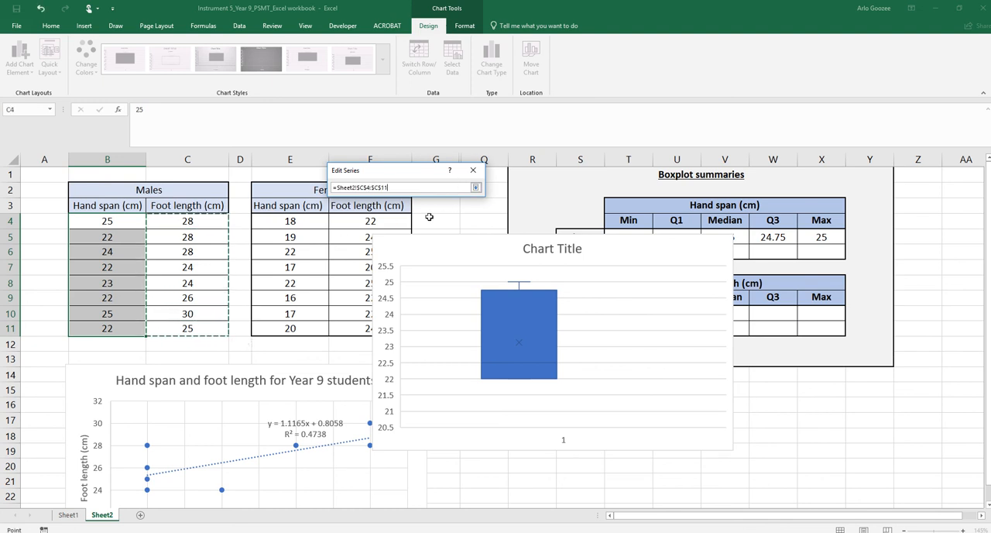
left_click(476, 188)
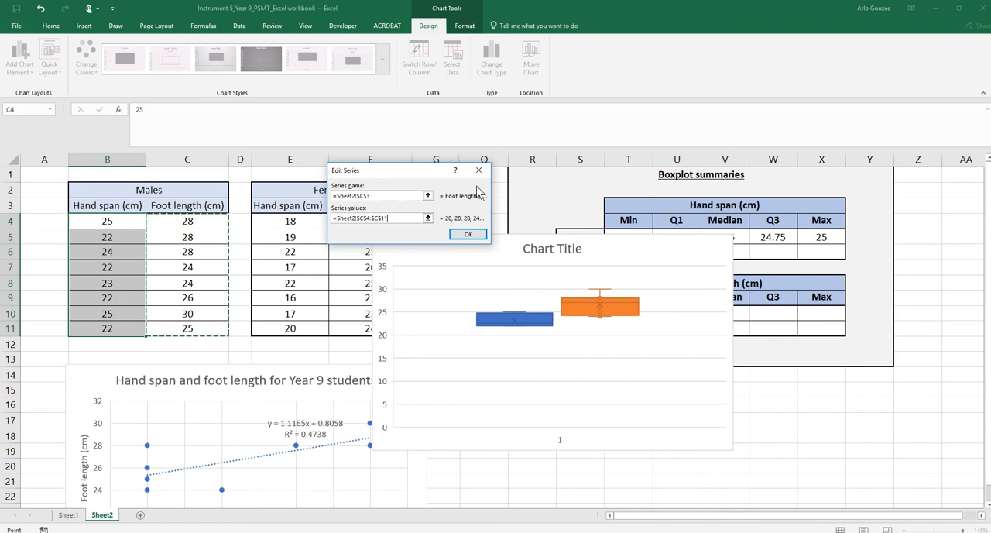
left_click(469, 235)
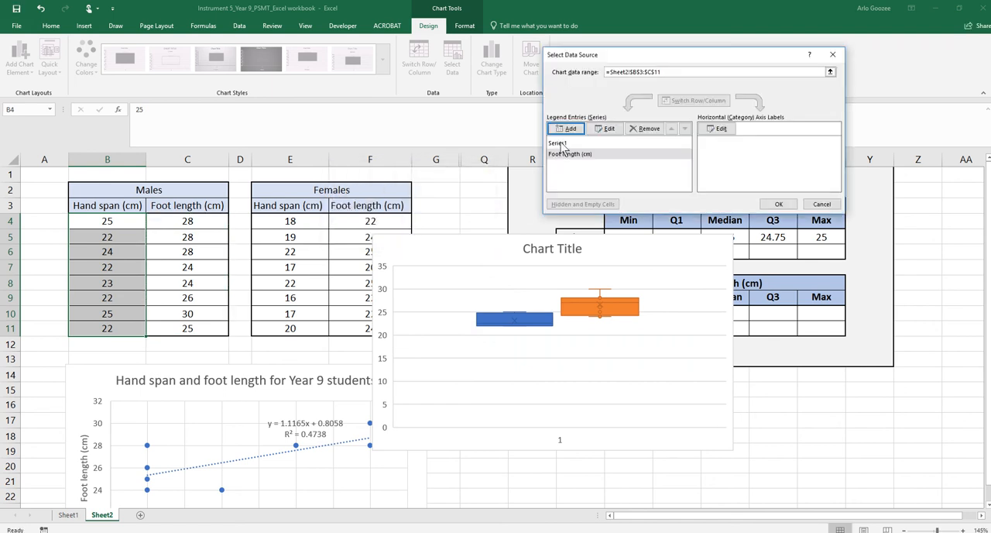
Name the chart's first series from the male hand span heading in B3, keeping its values as B4:B11
left_click(561, 144)
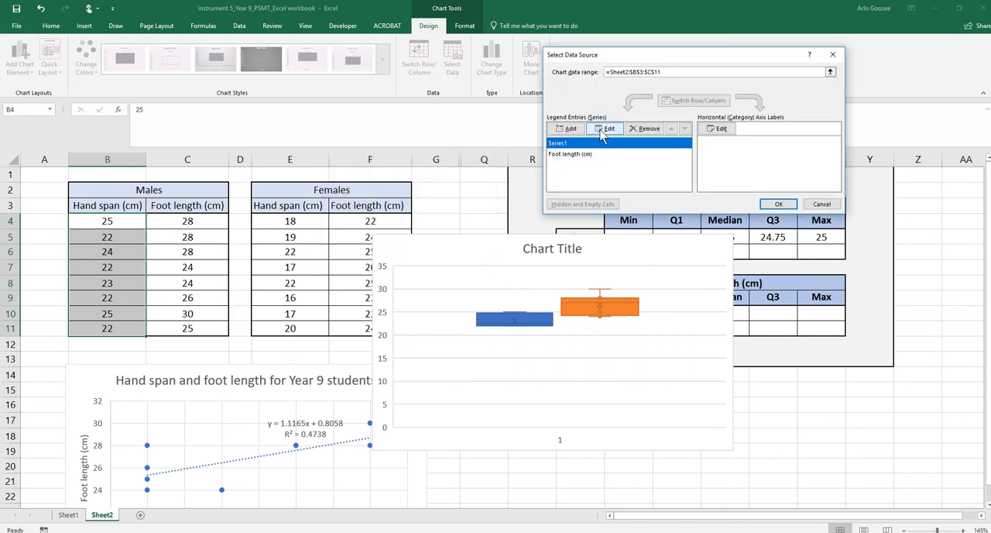
left_click(608, 130)
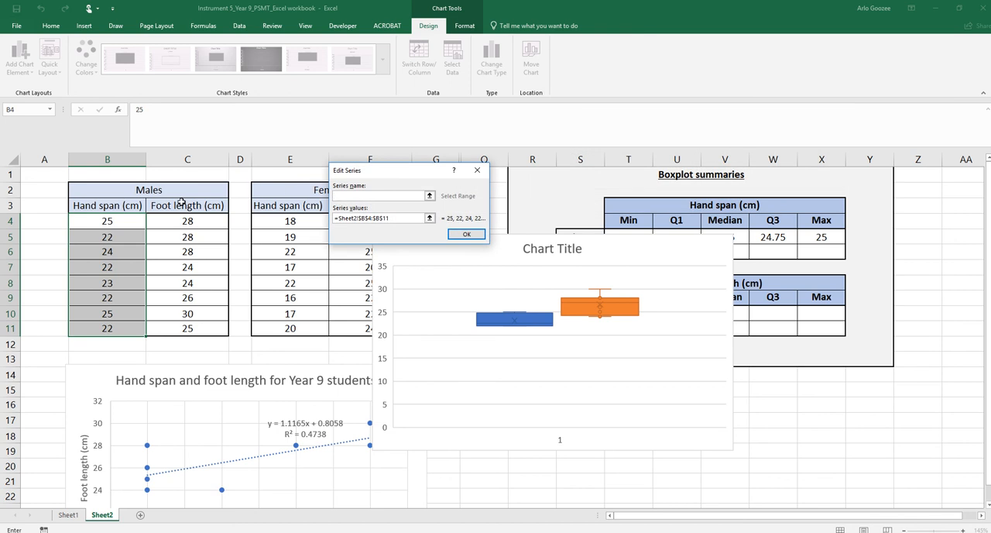
left_click(430, 195)
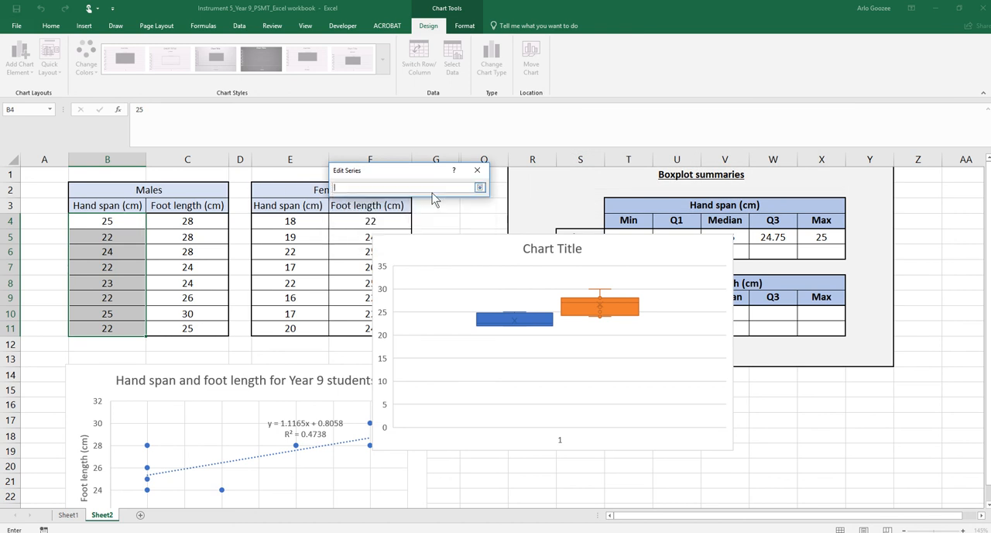
left_click(118, 203)
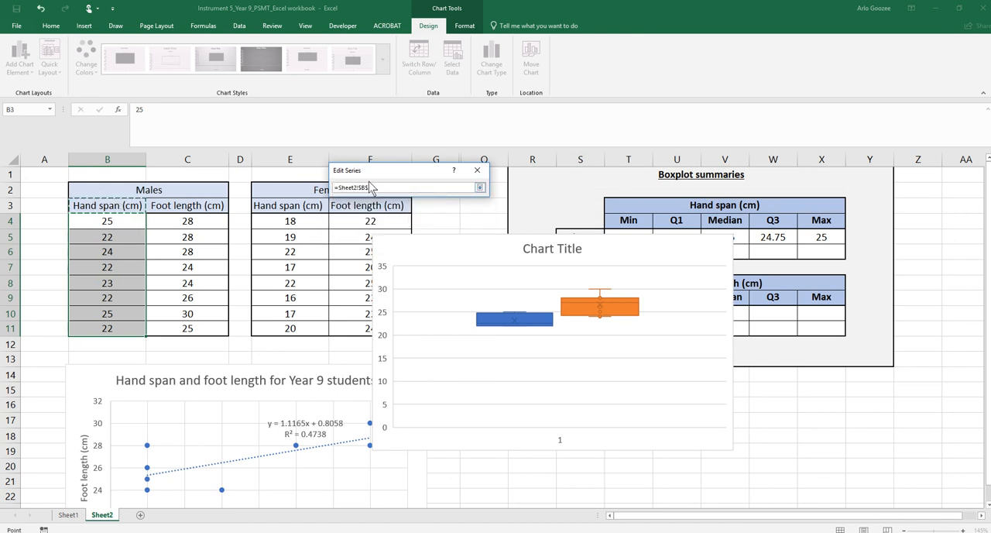
left_click(479, 187)
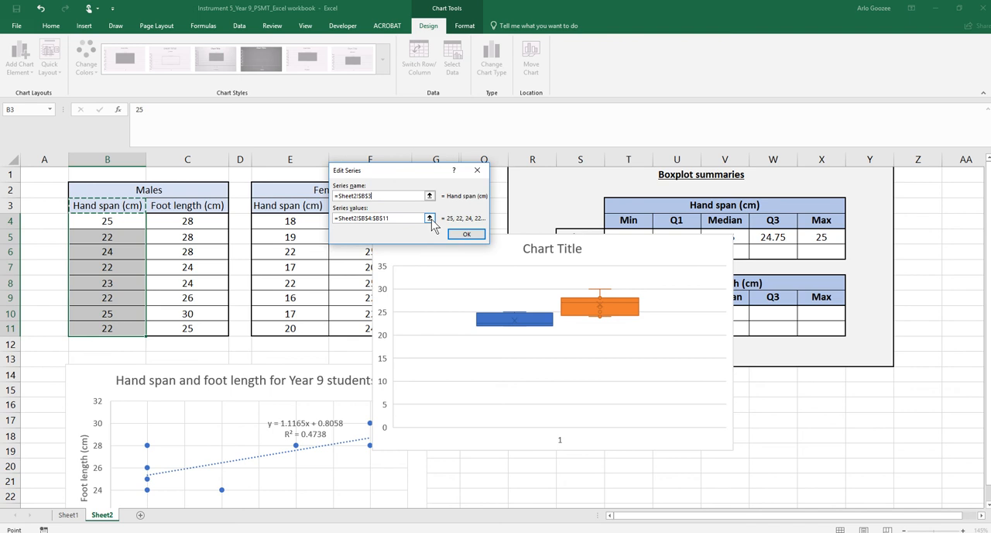
left_click(431, 219)
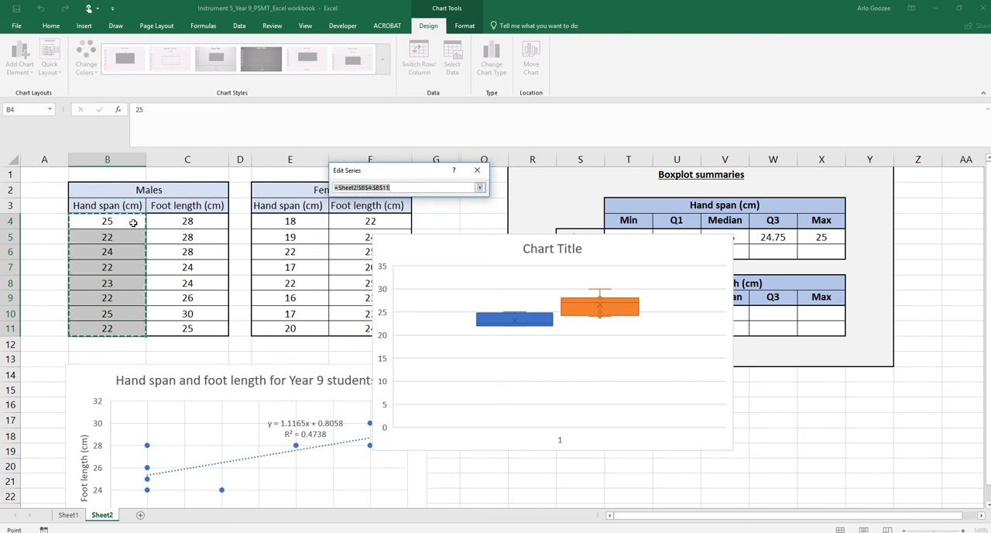
left_click(480, 188)
left_click(465, 234)
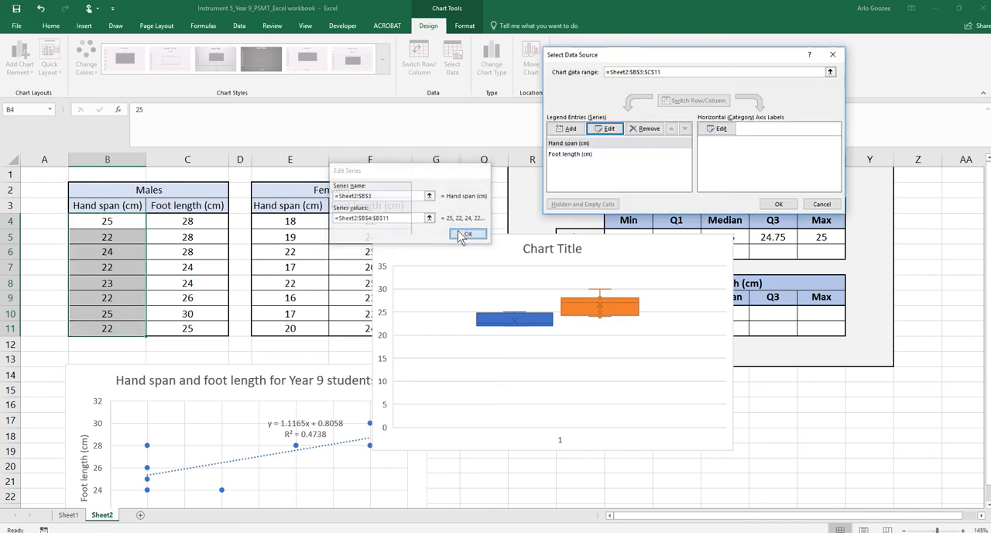
left_click(786, 203)
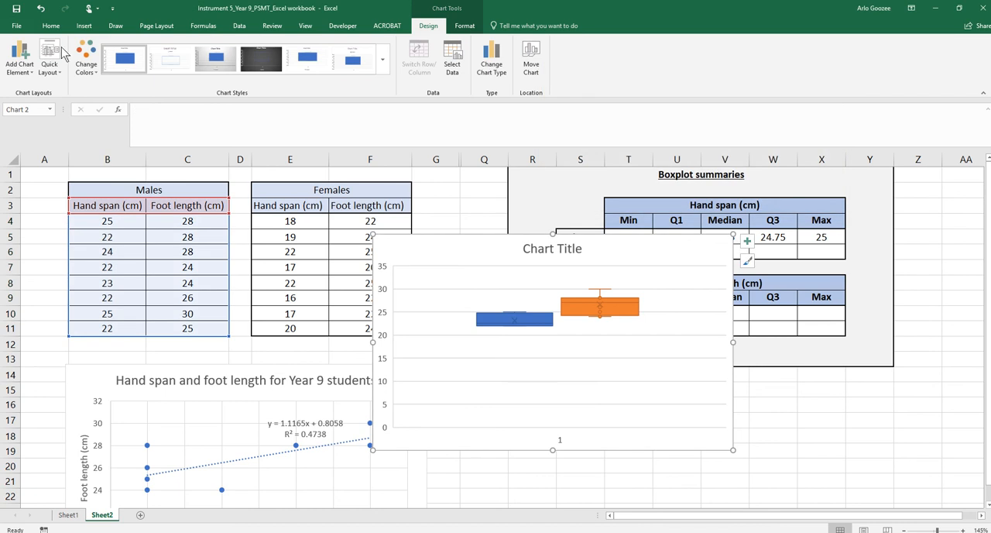
Add primary horizontal and primary vertical axis titles to the box and whisker chart and delete the horizontal one
left_click(20, 58)
mouse_move(45, 107)
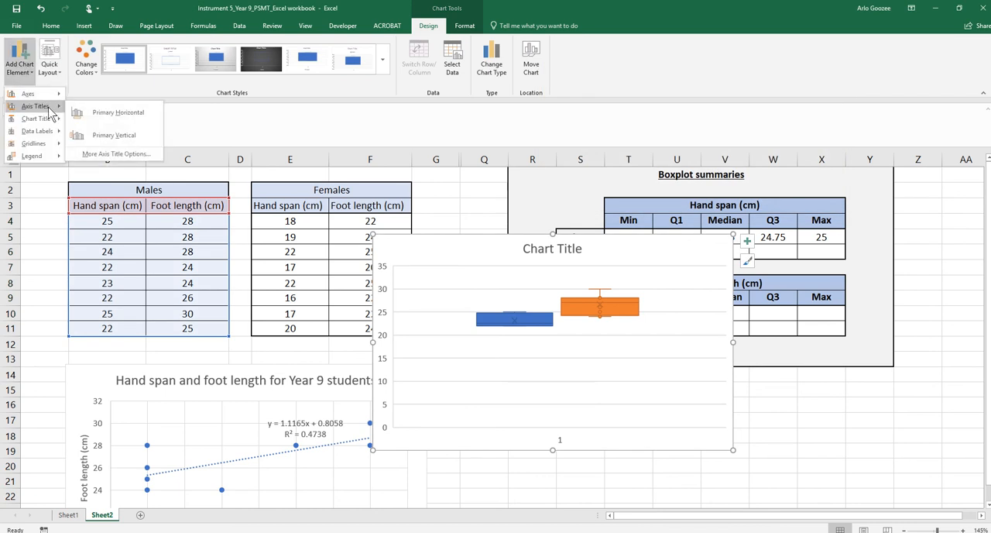
left_click(73, 112)
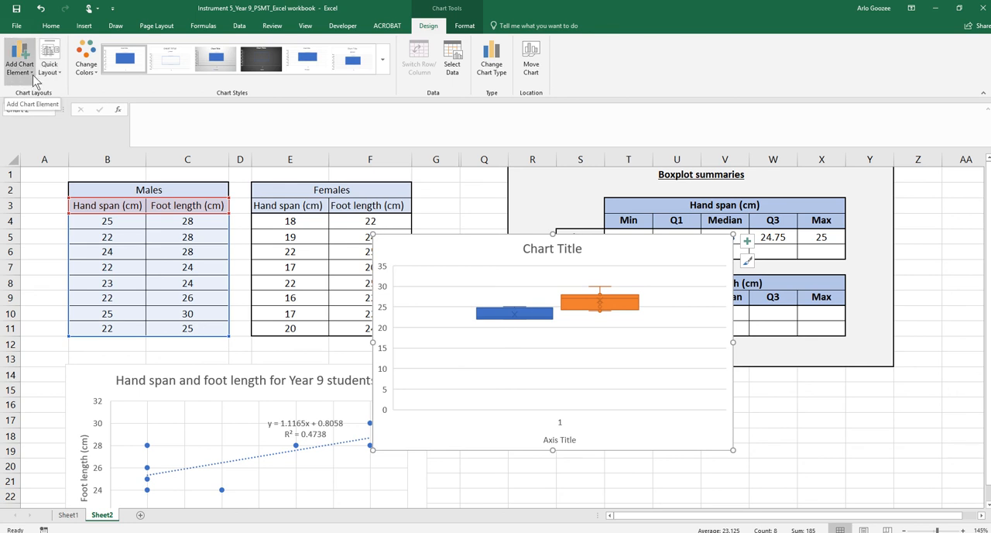
left_click(34, 81)
mouse_move(35, 106)
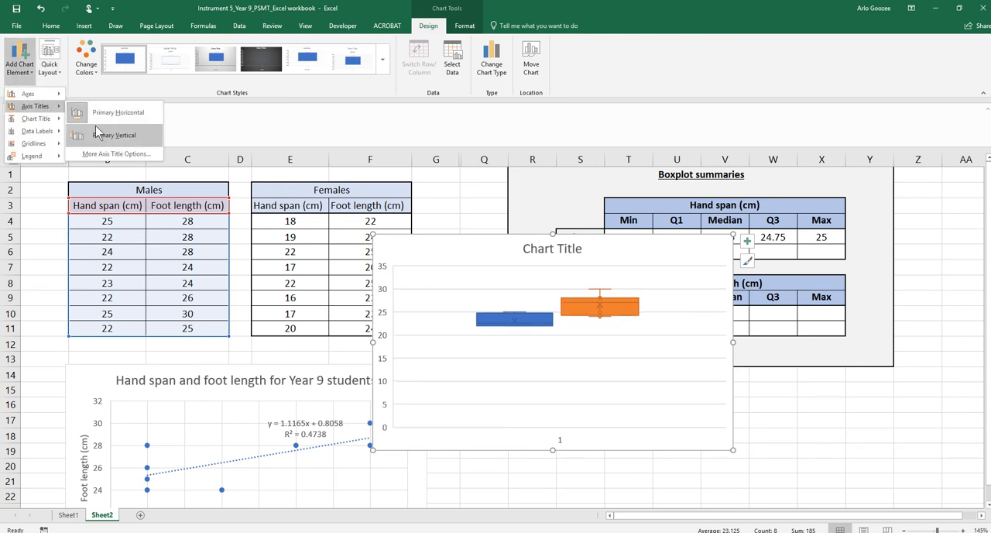
left_click(98, 134)
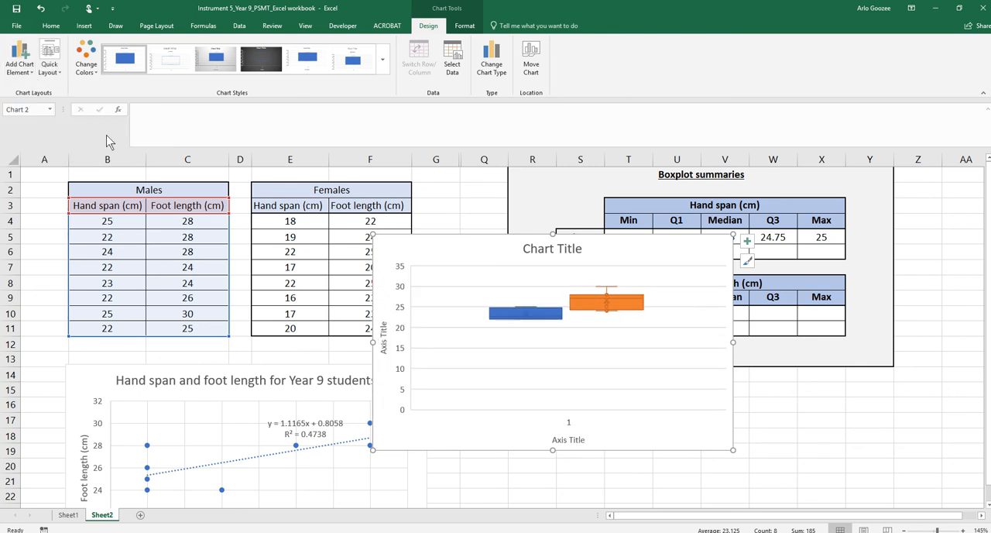
left_click(566, 442)
key("Delete")
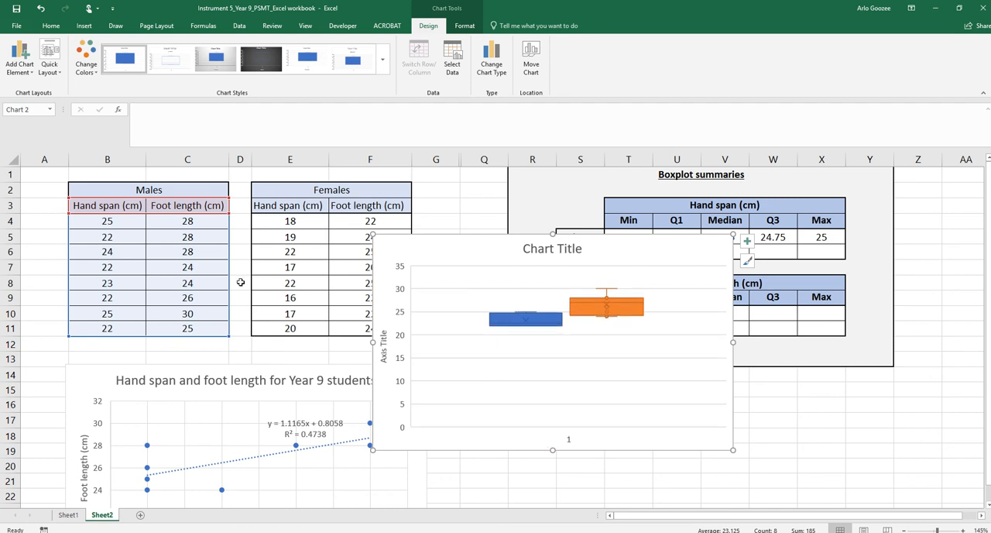
Add a legend at the right side of the box and whisker chart
left_click(24, 58)
mouse_move(45, 157)
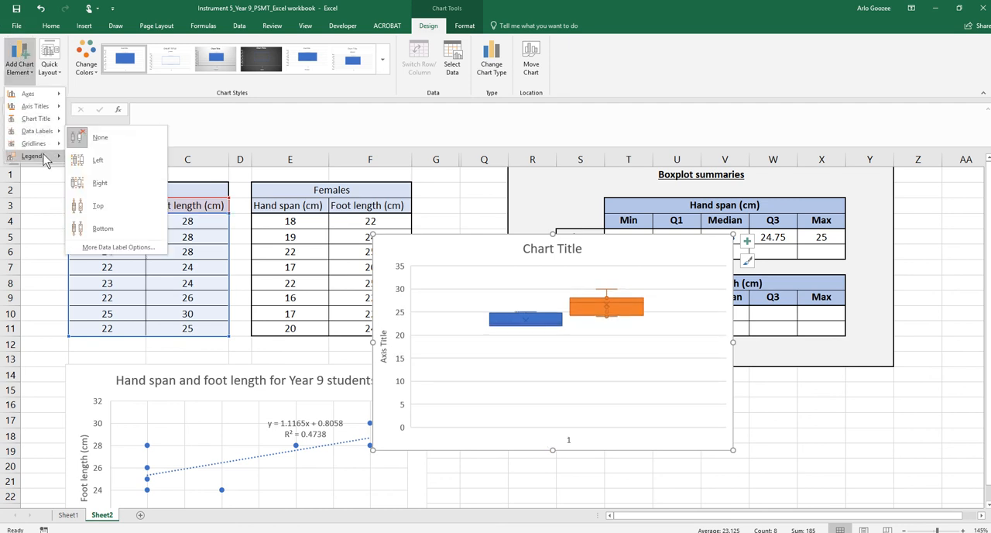
left_click(97, 183)
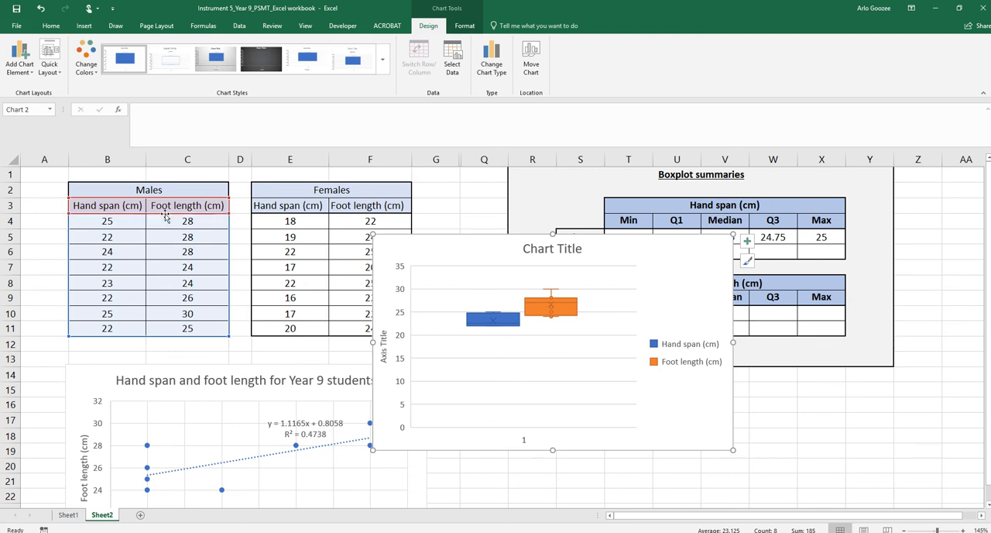
left_click(126, 190)
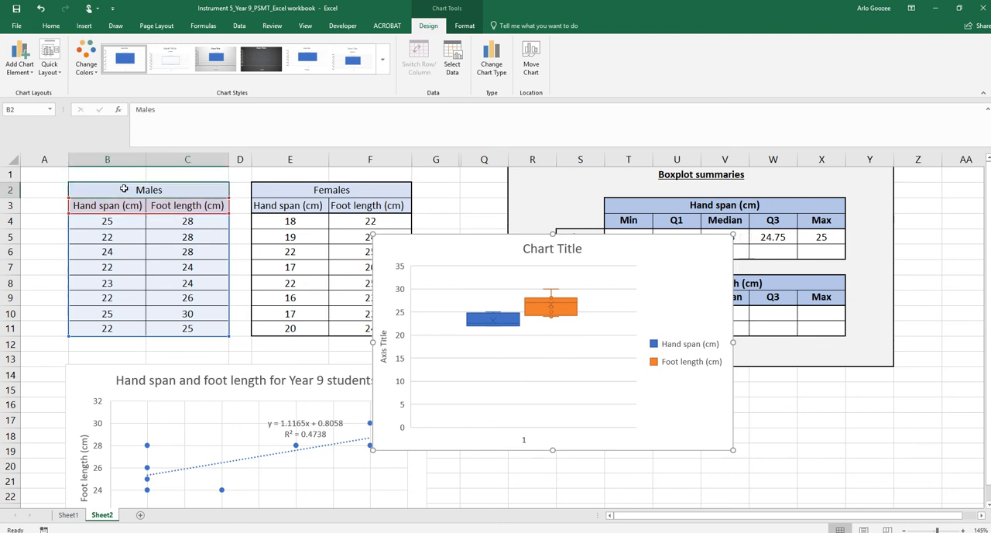
left_click(298, 187)
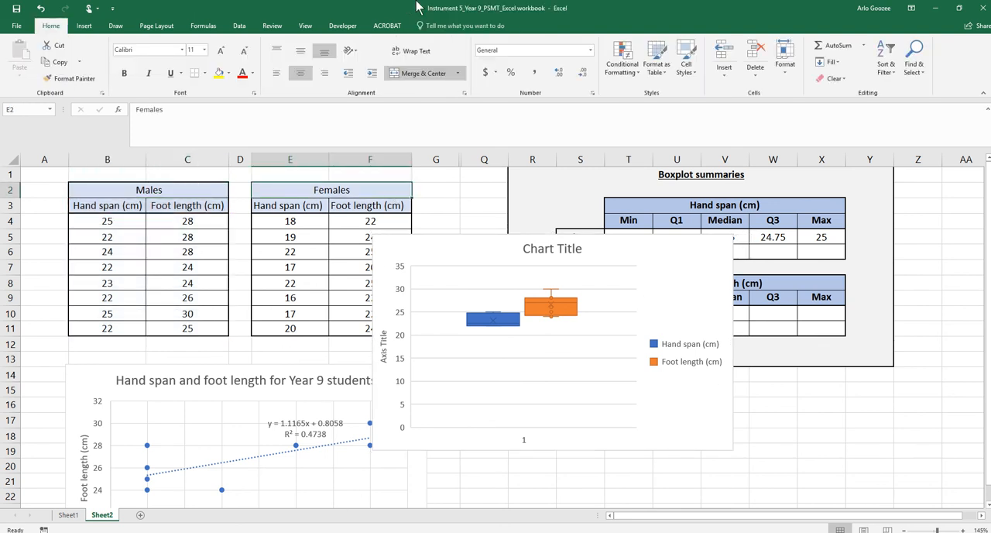